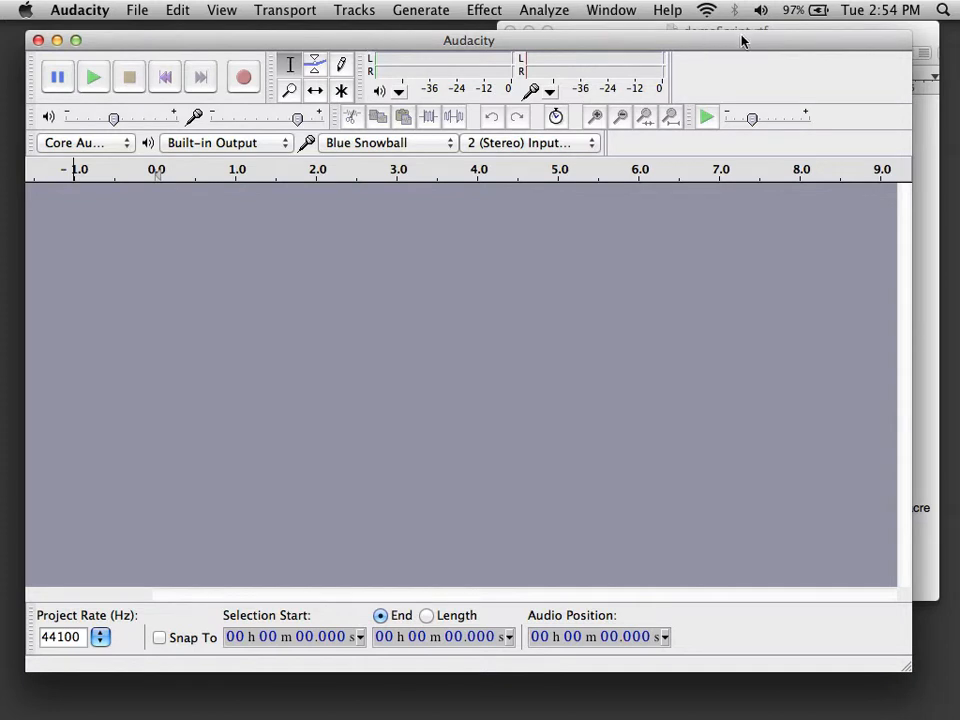
- Record the demoScript.rtf narration onto a new stereo track with the Blue Snowball microphone, consulting the script, and stop the recording
click(925, 36)
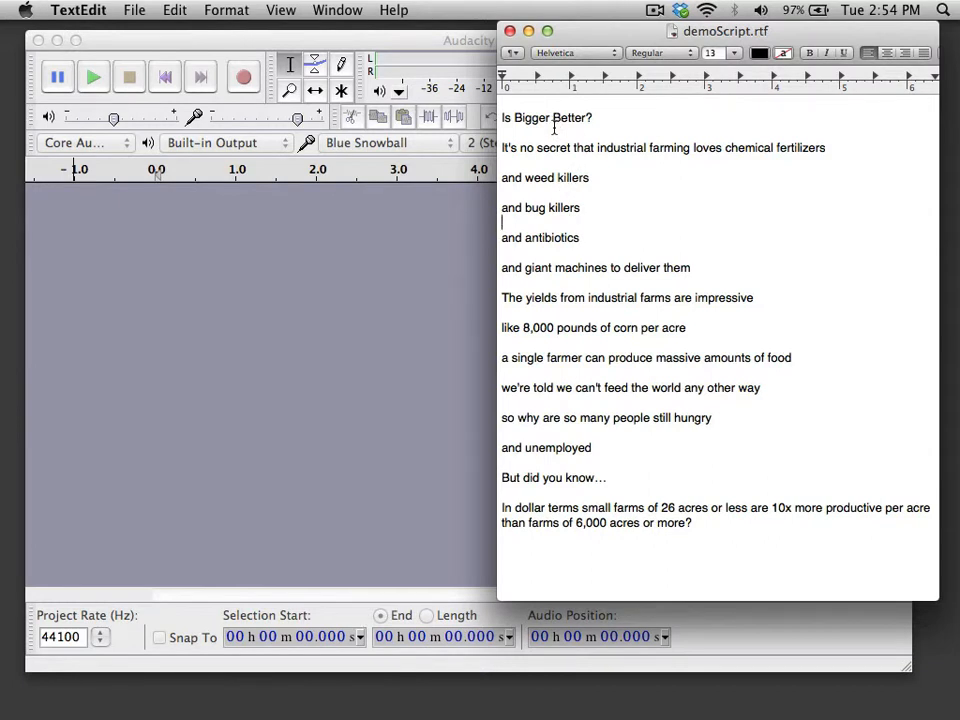
click(329, 43)
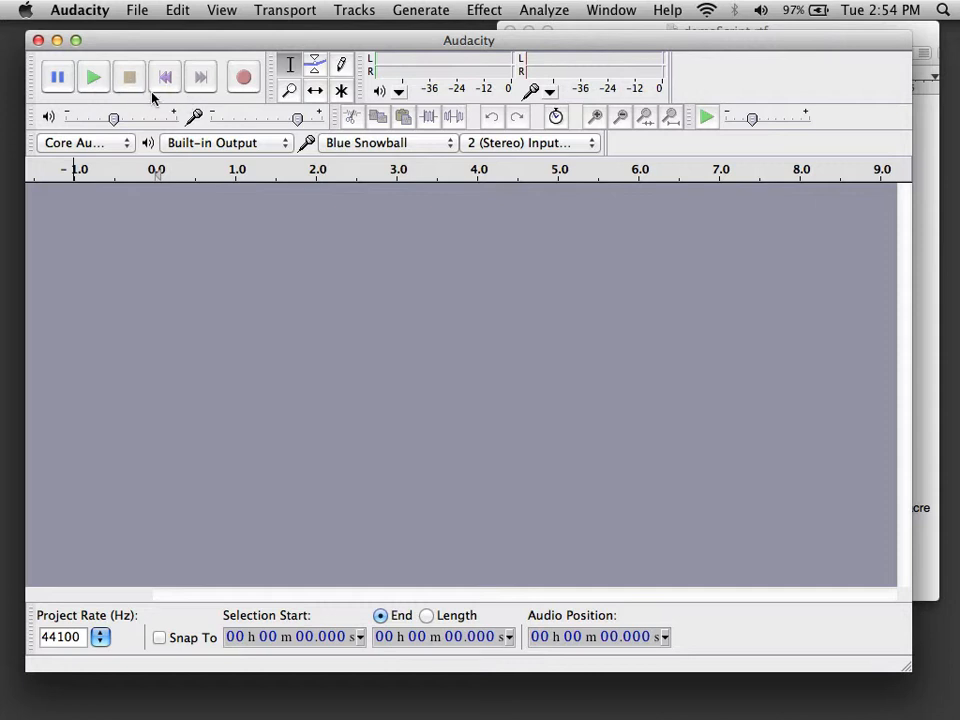
click(244, 78)
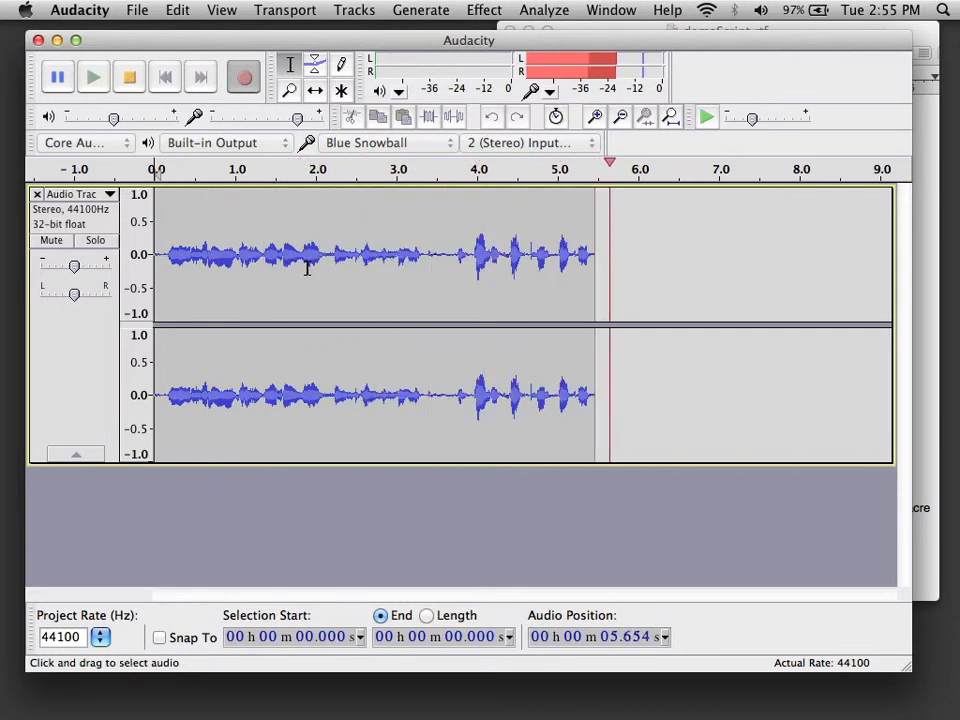
click(920, 38)
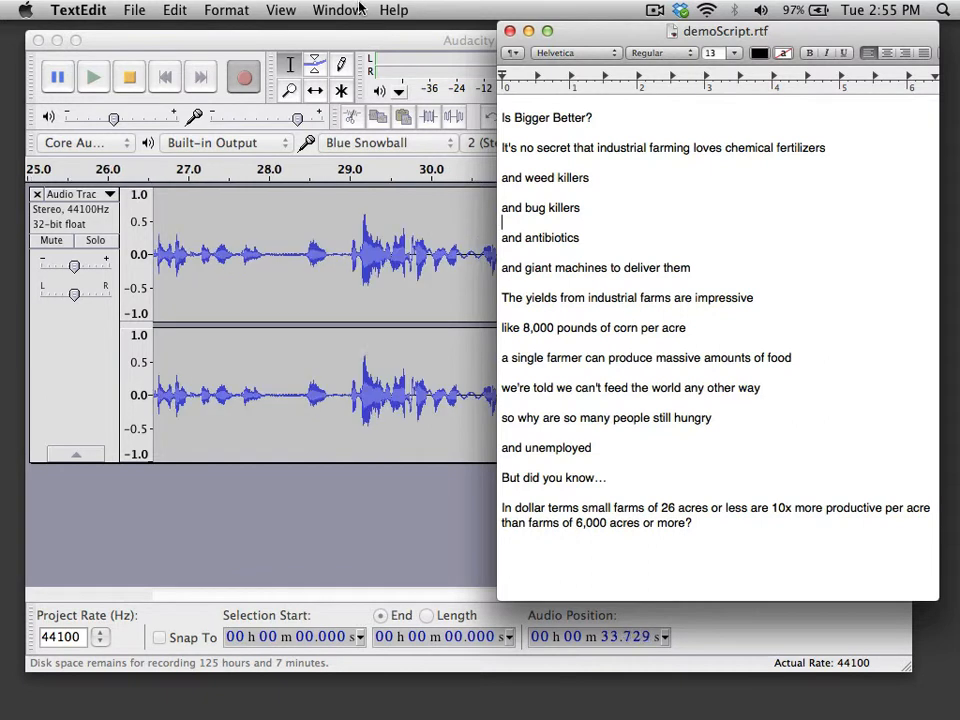
click(343, 42)
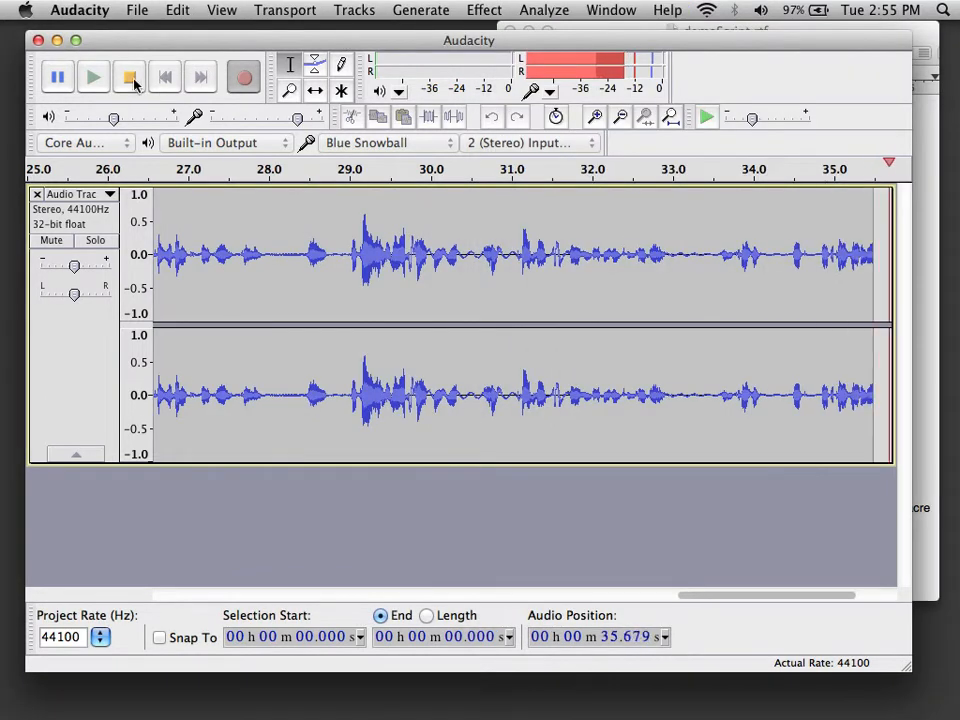
click(129, 79)
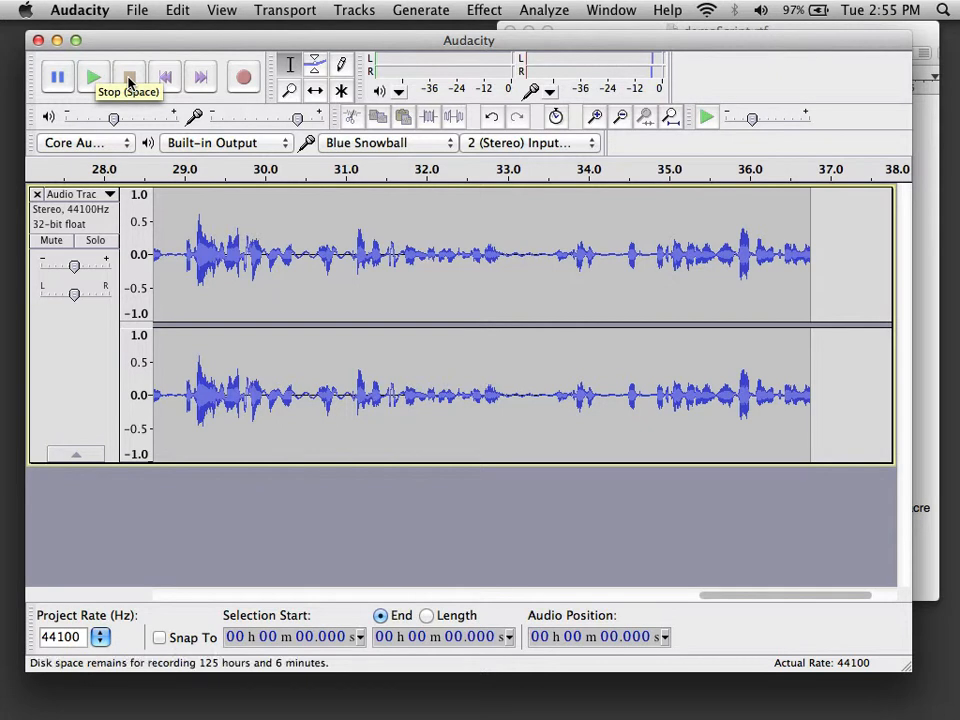
- Play the recorded narration from the beginning and pause at about 10.5 seconds
click(621, 117)
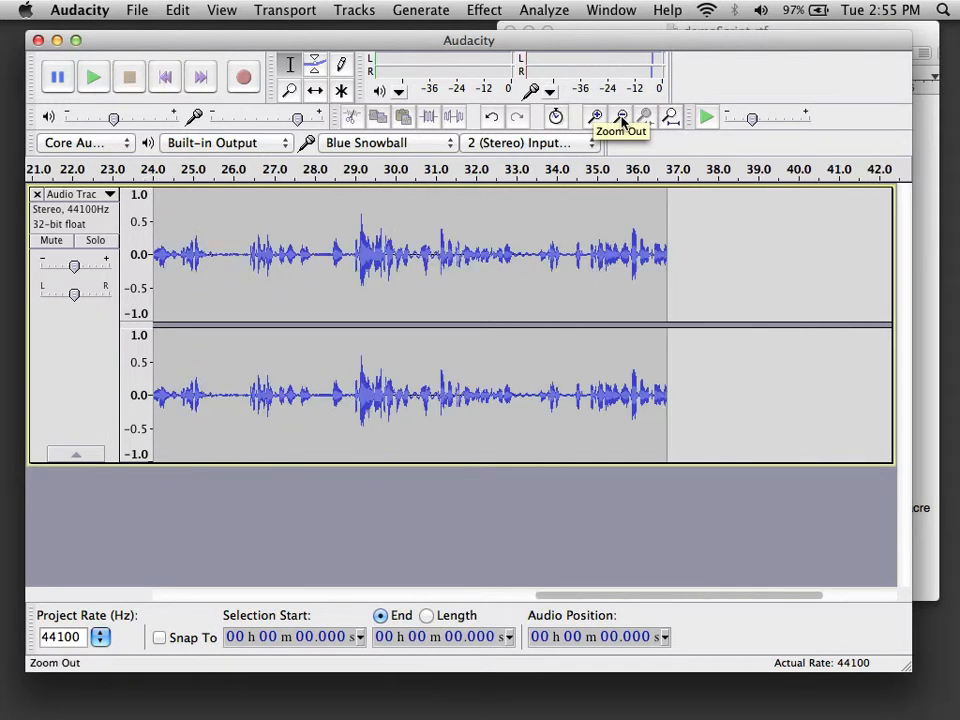
click(621, 117)
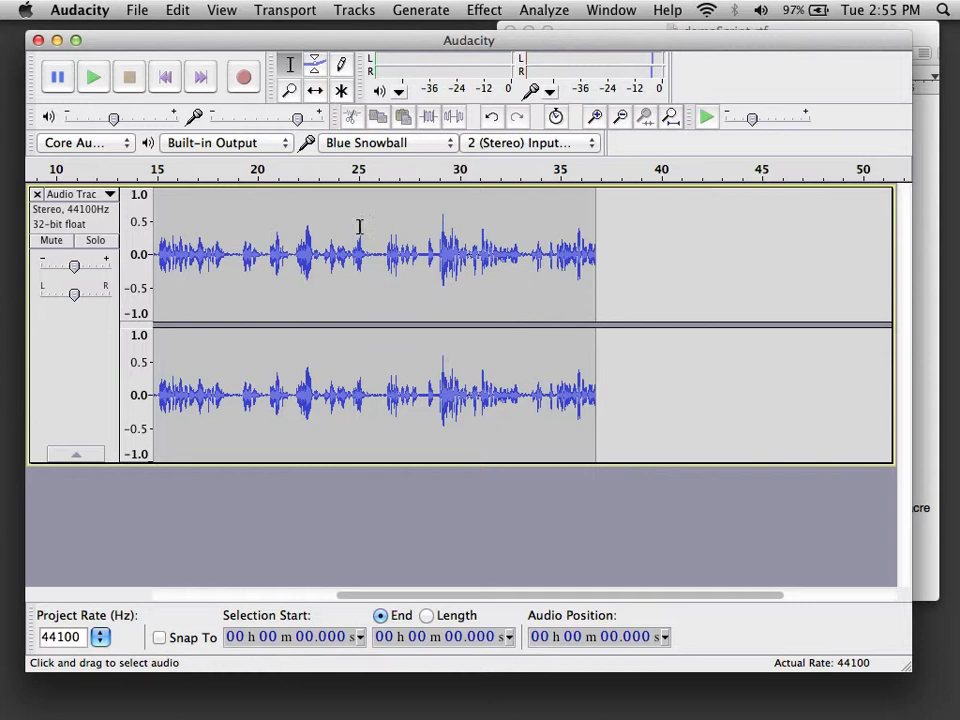
click(166, 78)
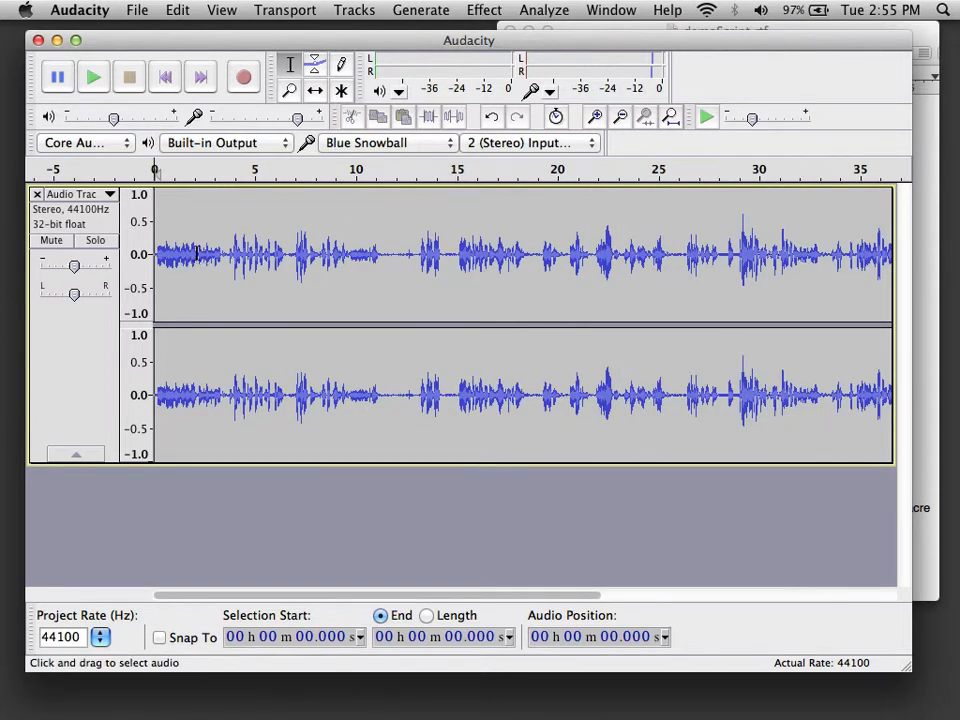
click(94, 79)
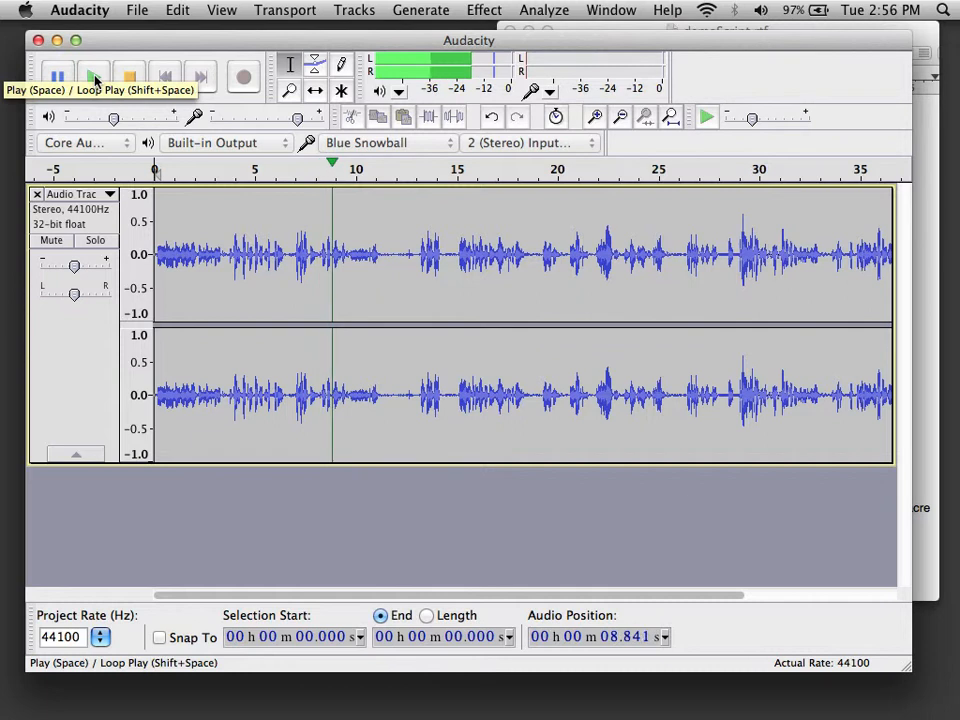
click(60, 78)
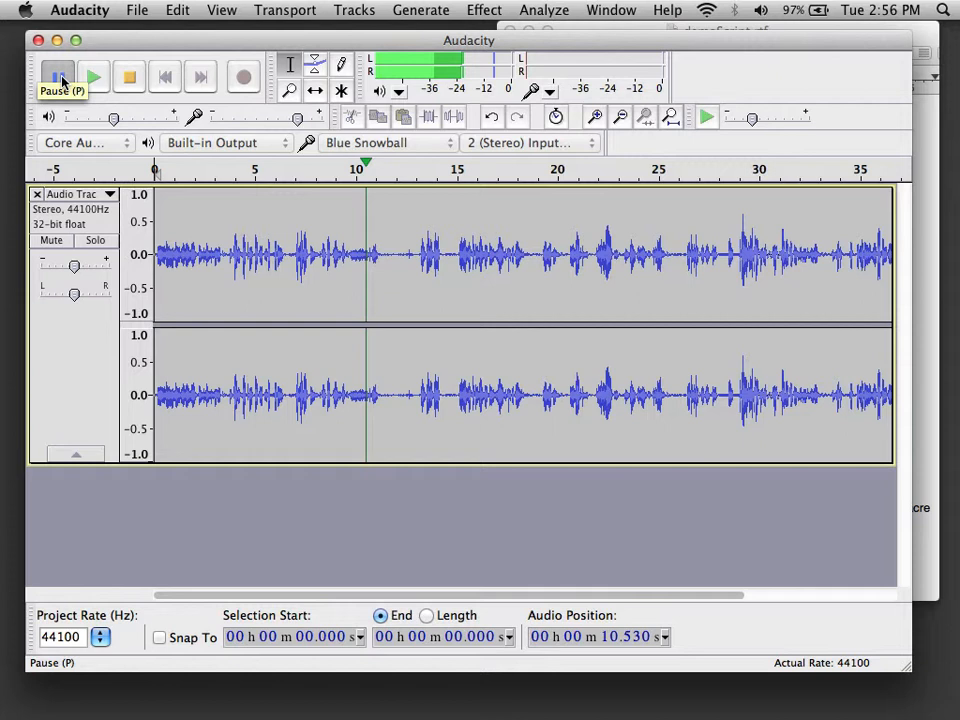
click(61, 80)
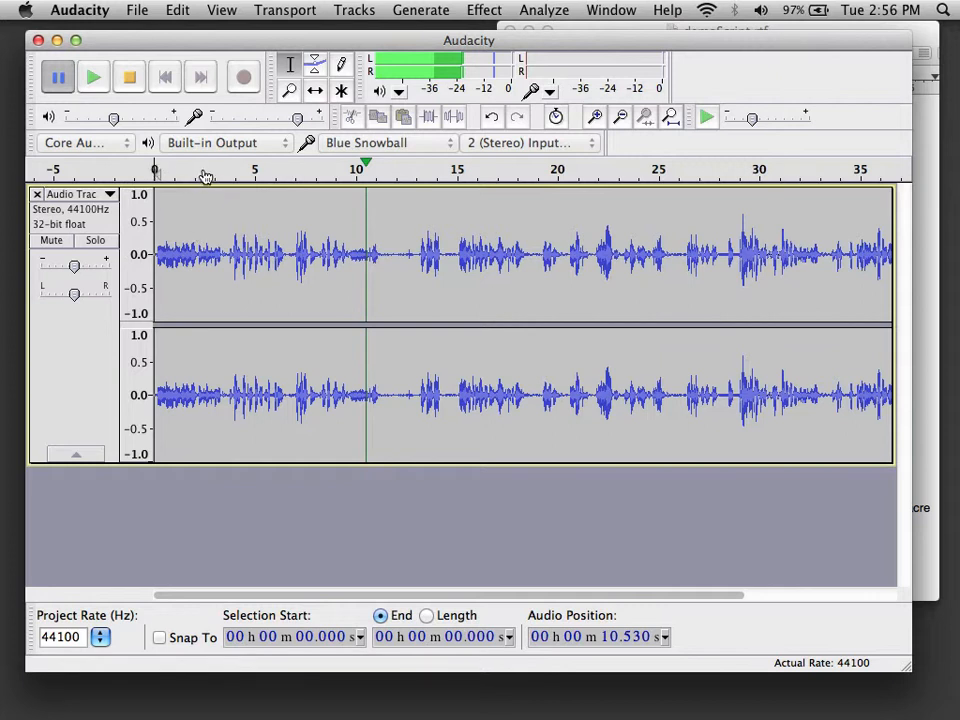
click(88, 84)
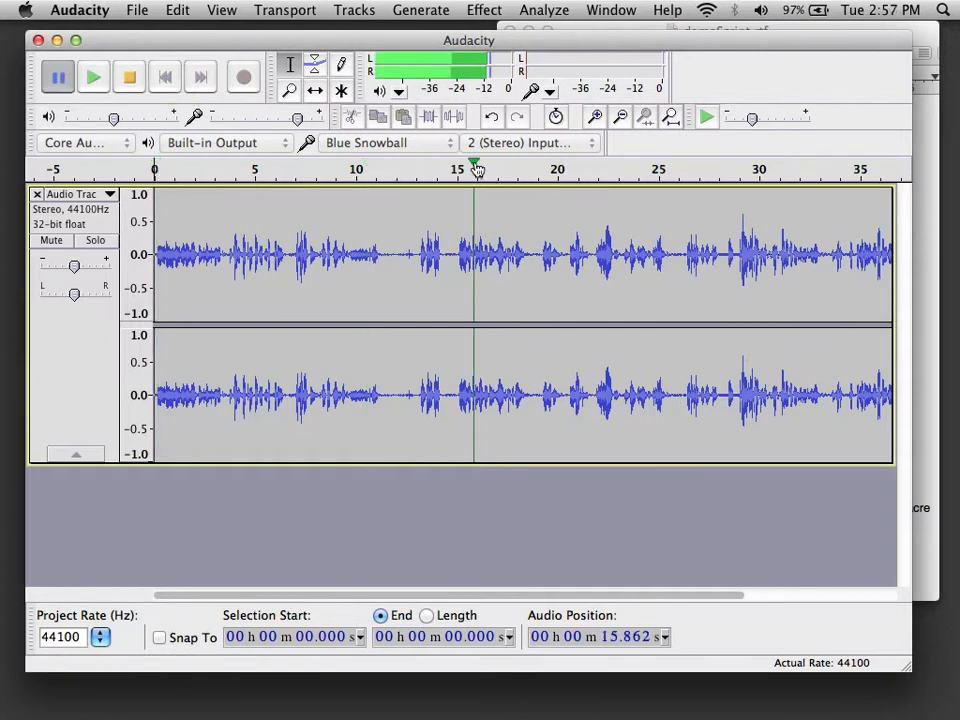
- Play the recording from about 12 seconds to locate the script's opening, and select the audio before it, from 0 to 11.981 seconds
drag(459, 167, 472, 164)
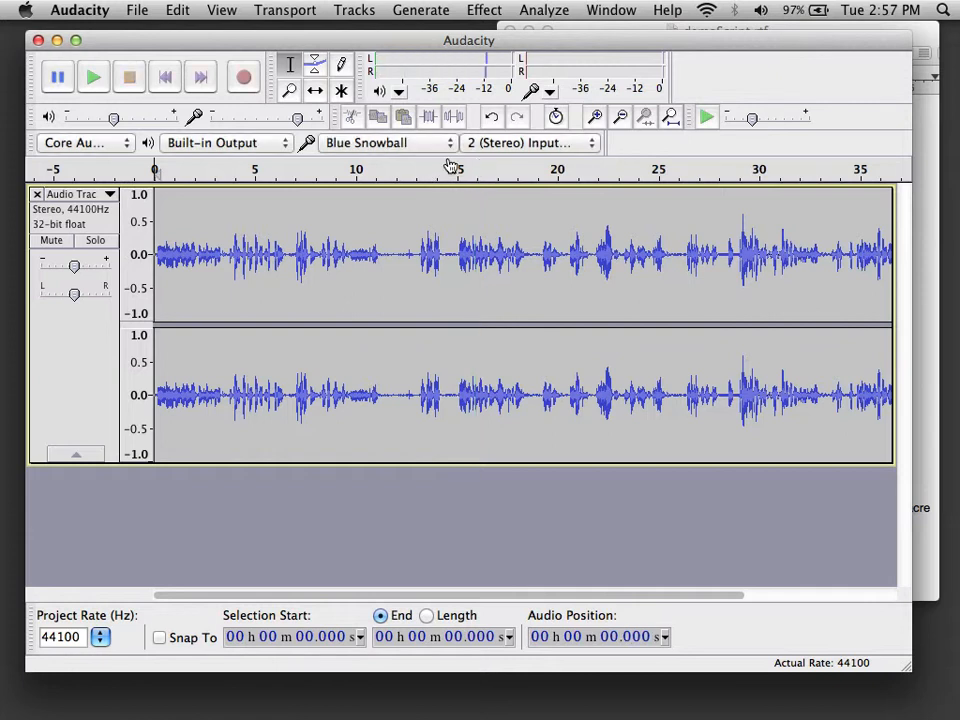
click(390, 176)
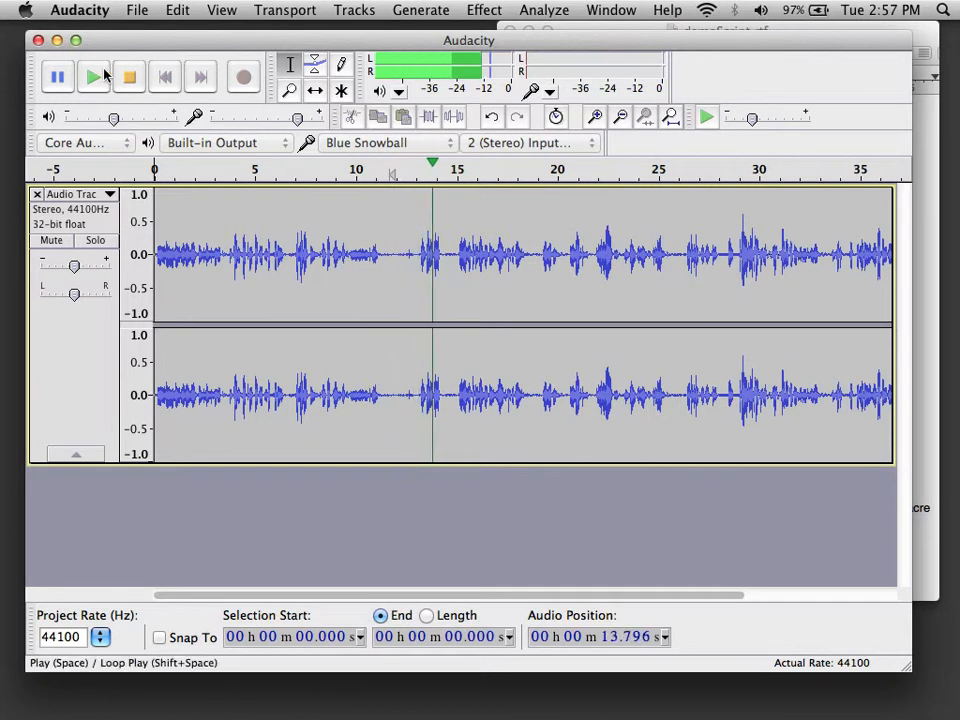
click(58, 78)
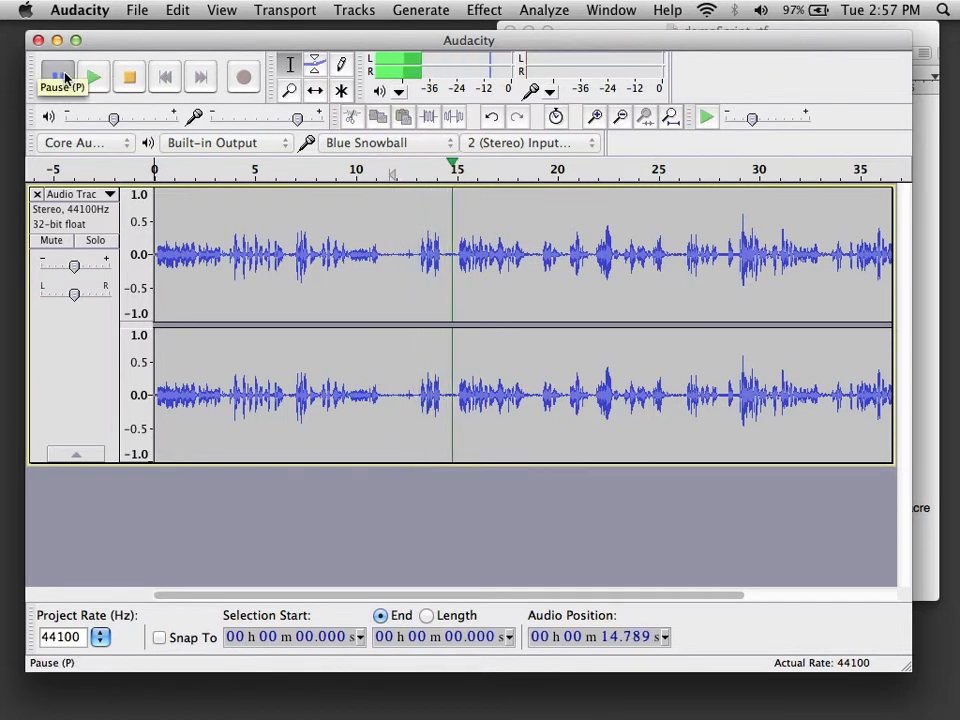
click(399, 242)
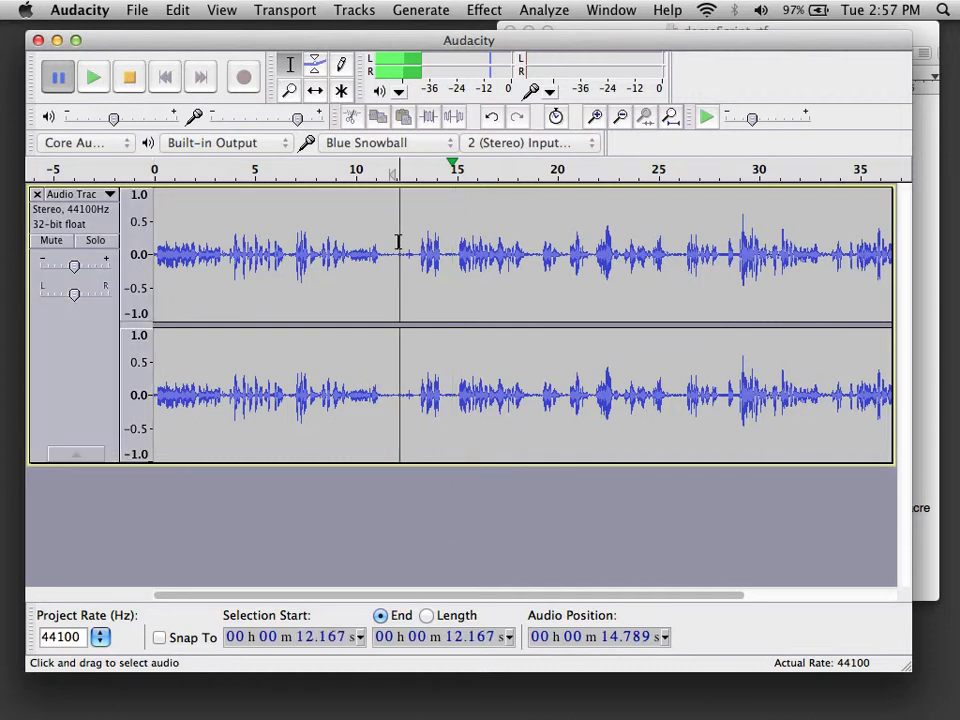
drag(377, 238, 135, 232)
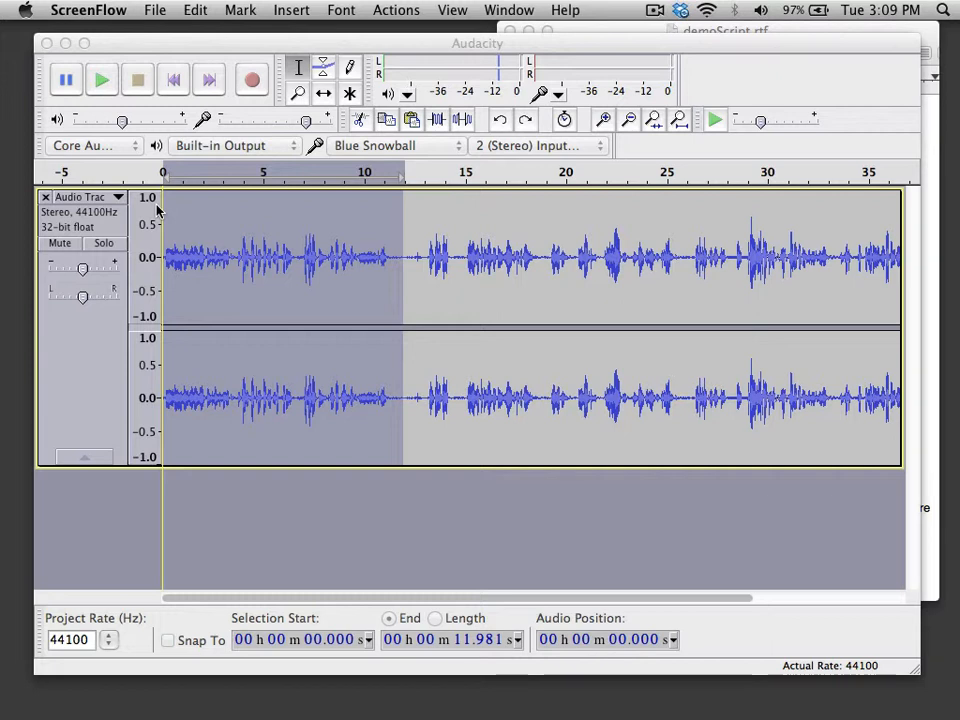
- Save the project as demo in the _demoCurrent folder, in Audacity projects (*.aup) format
click(165, 44)
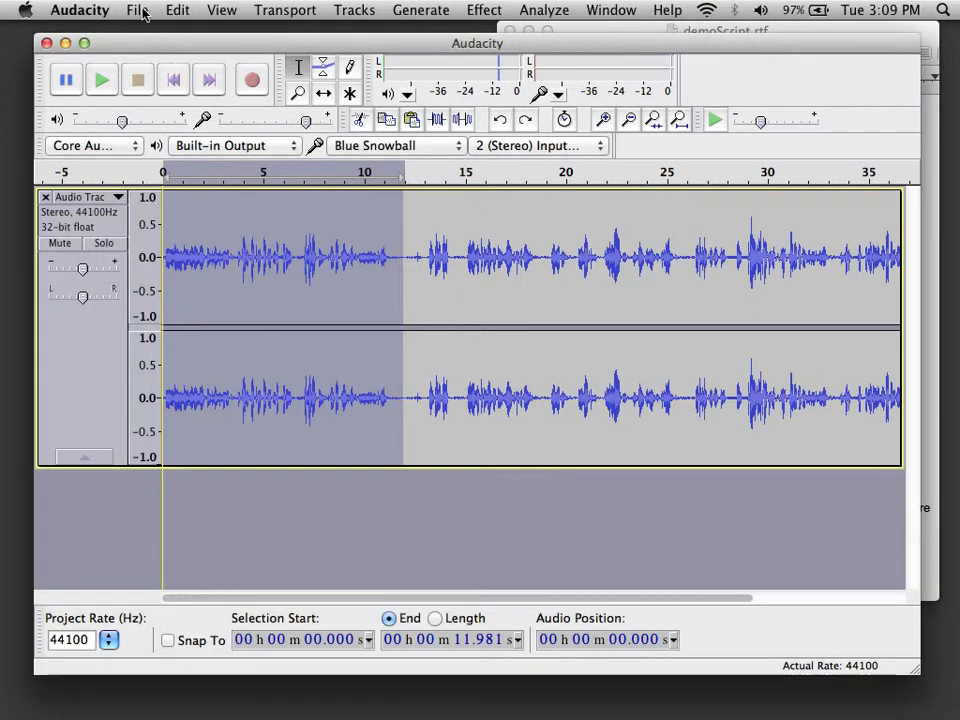
click(138, 10)
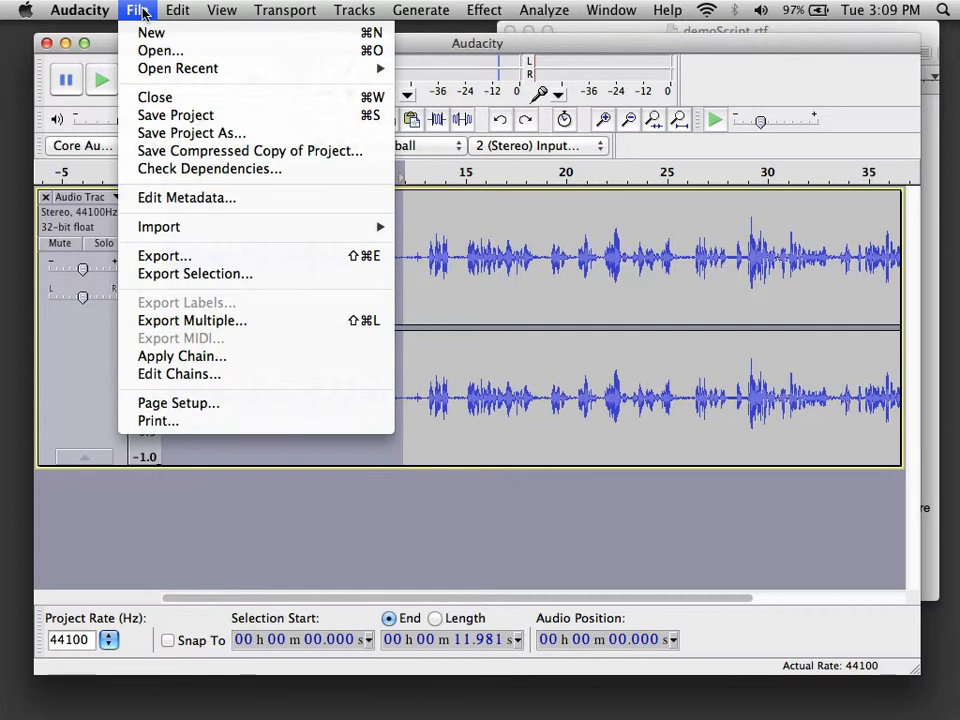
click(172, 117)
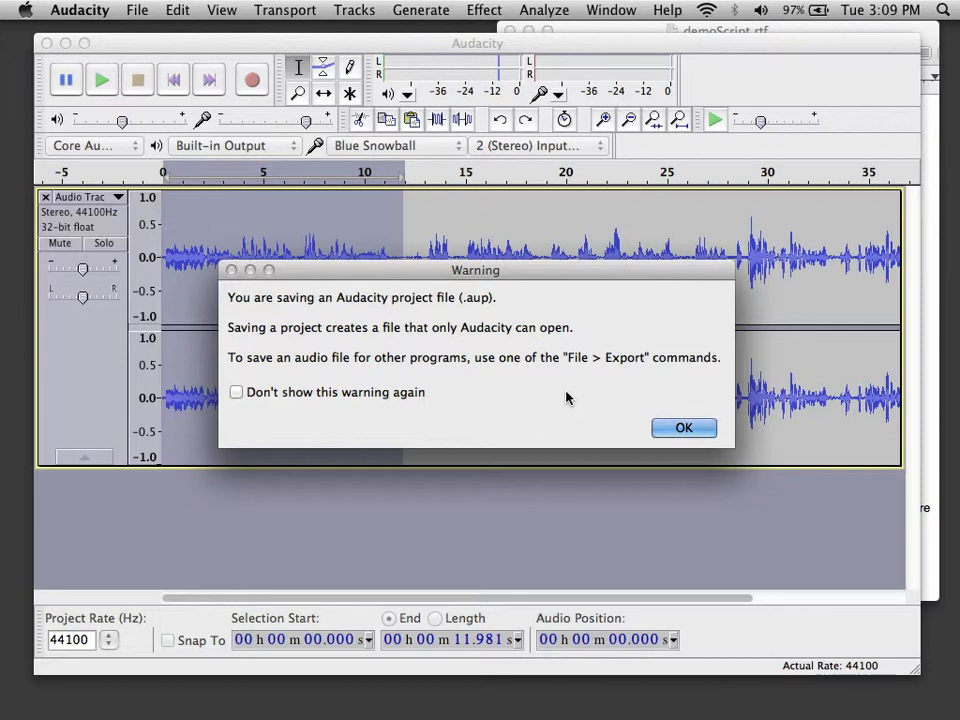
click(709, 432)
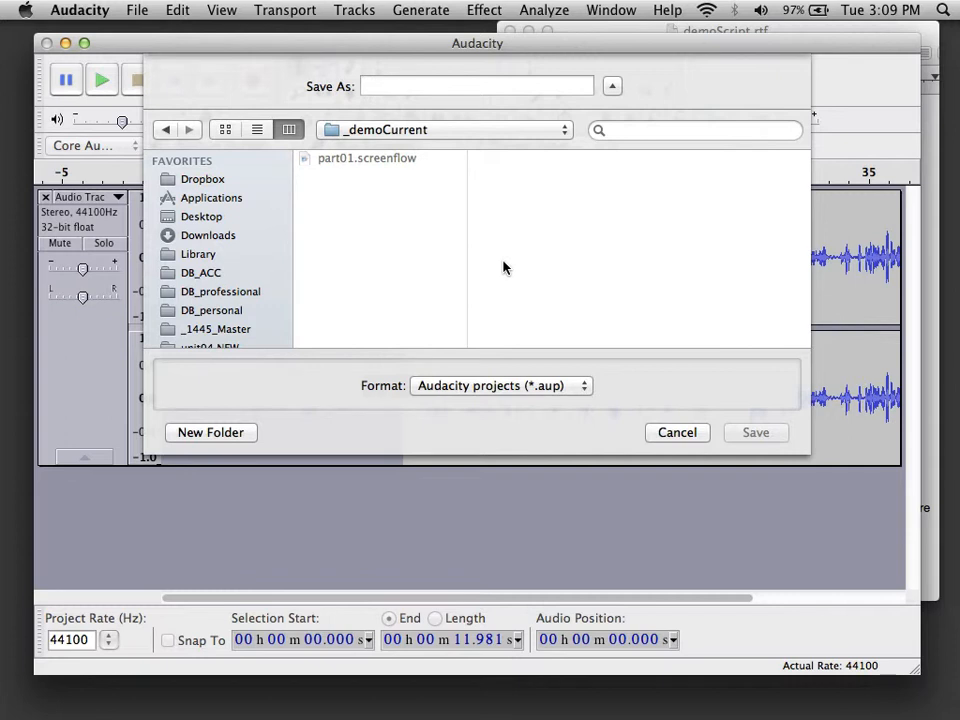
text(d3em)
key(BackSpace)
key(BackSpace)
key(BackSpace)
text(emo)
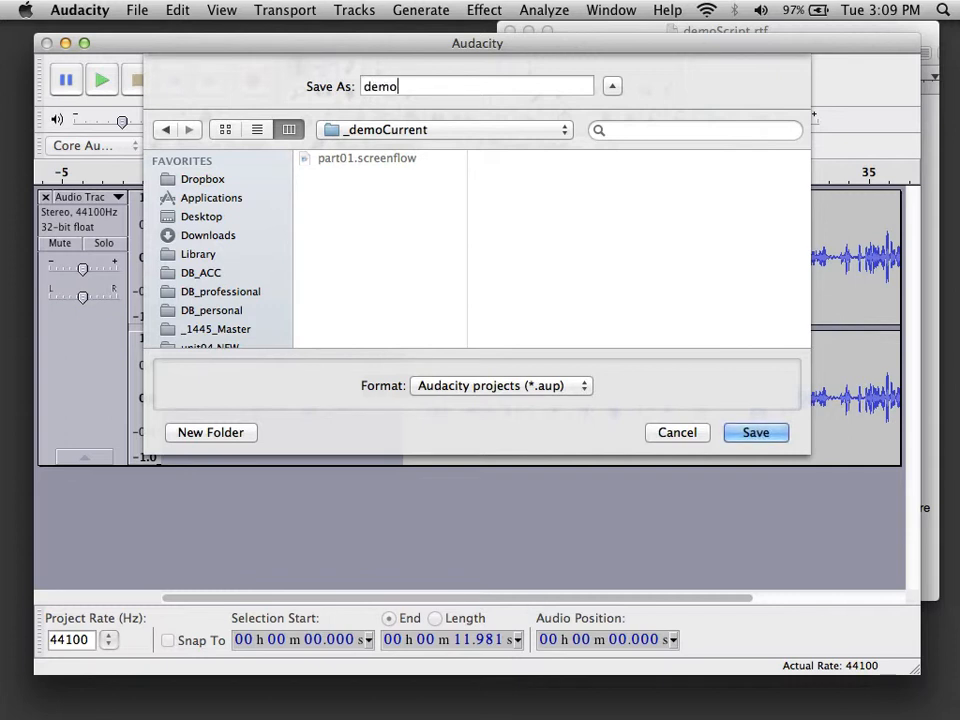
key(Return)
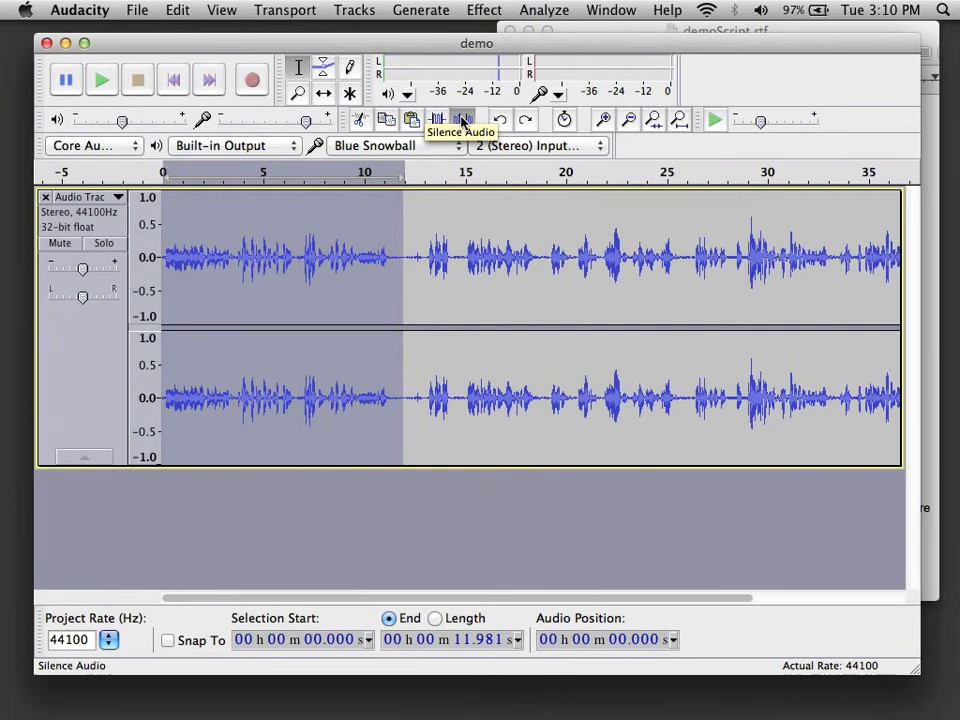
- Try silencing the selected opening audio, and undo the silence
click(510, 110)
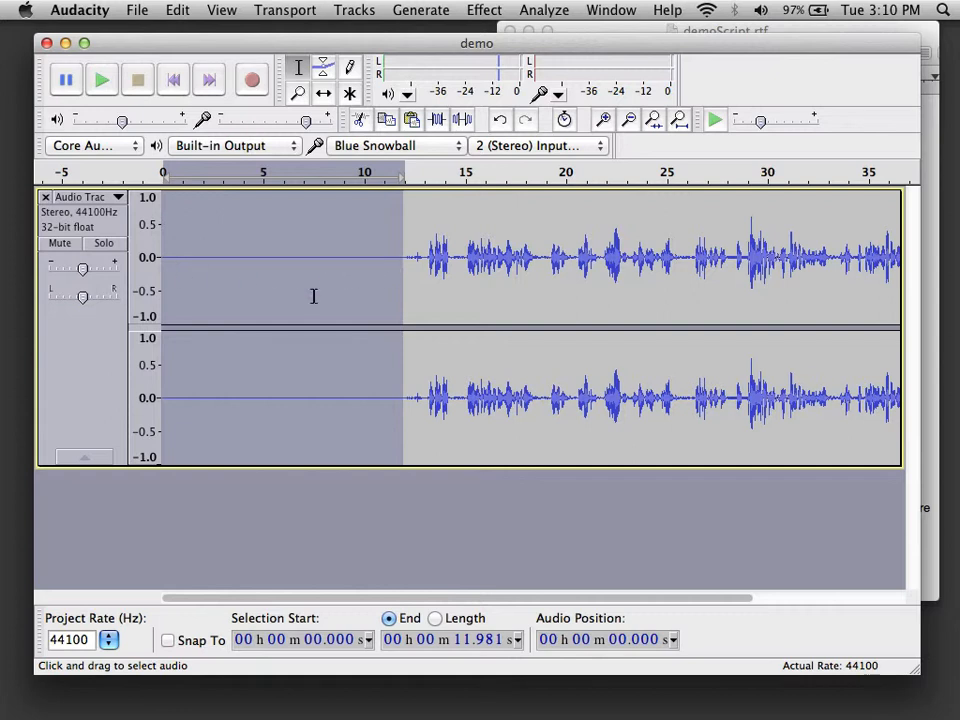
key(super+z)
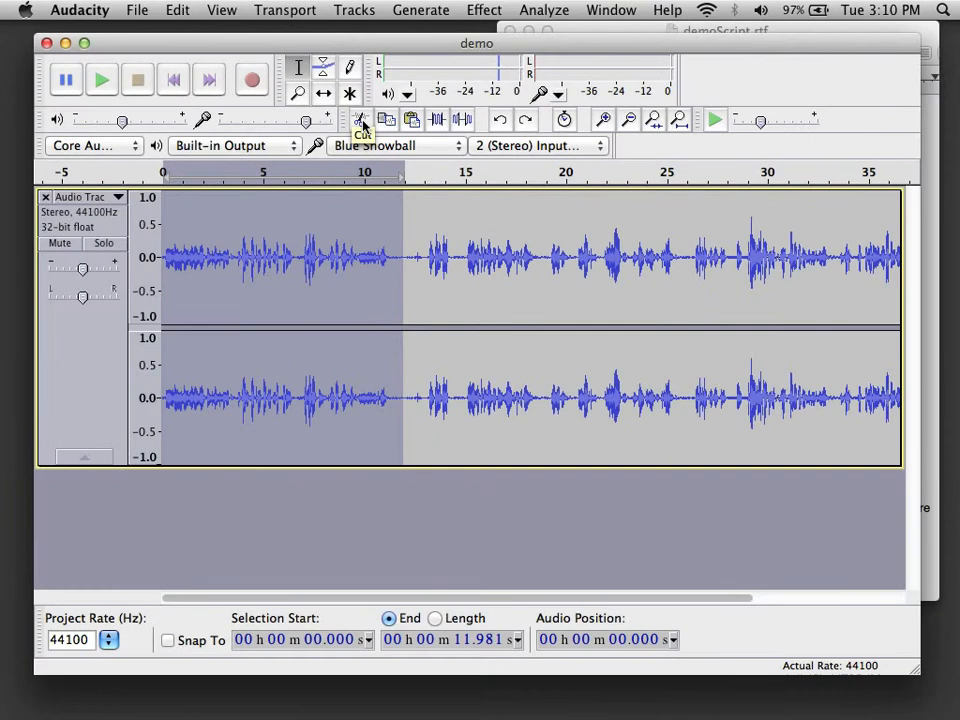
- Cut the selected opening audio from the track and play the remaining narration from the start, pausing at about 5.4 seconds
click(468, 252)
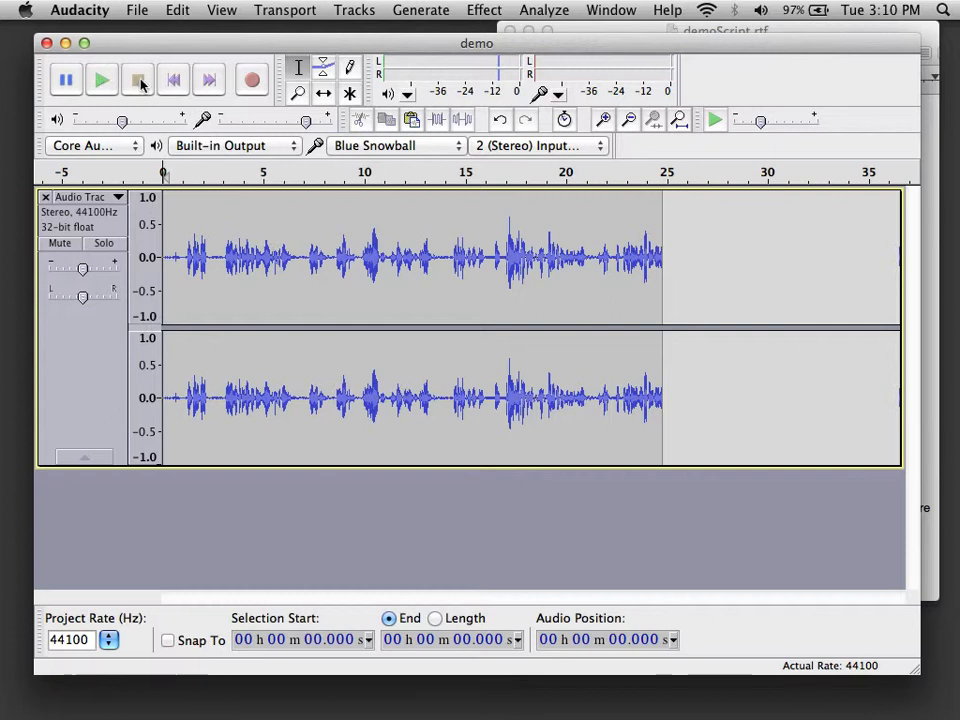
click(104, 80)
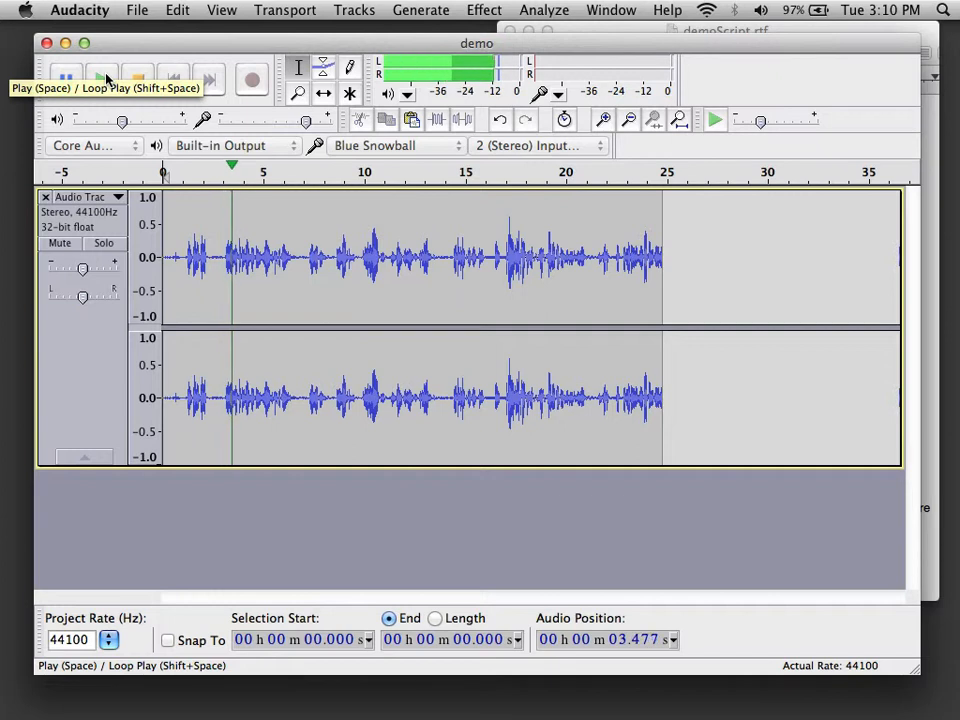
click(68, 81)
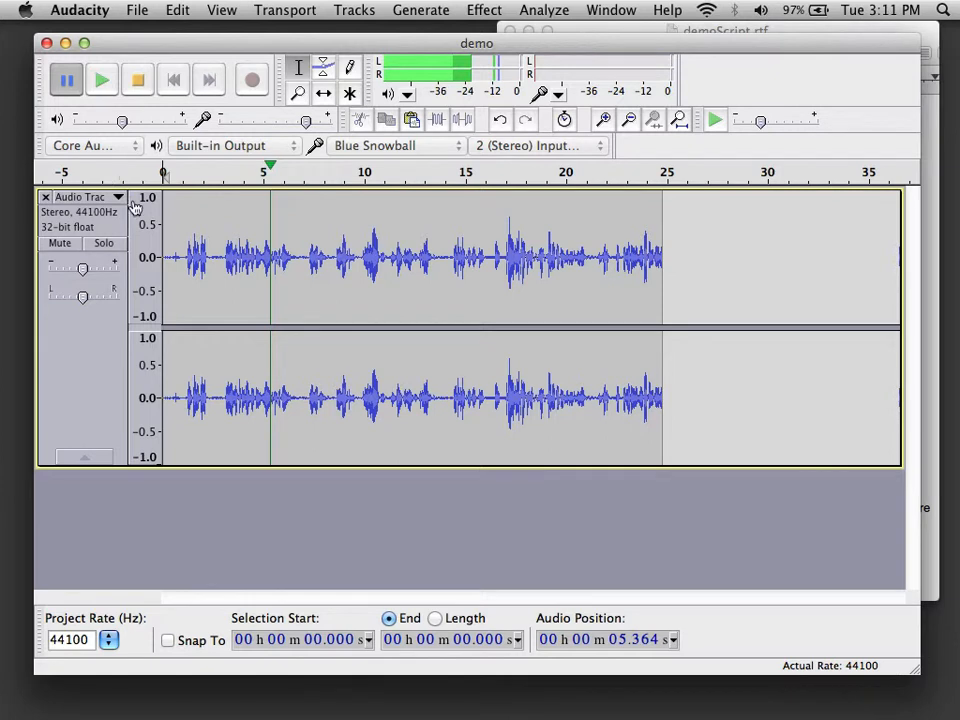
- Consult demoScript.rtf, select the first spoken phrase from about 0.86 to 2.53 seconds, and play only that selection
click(921, 34)
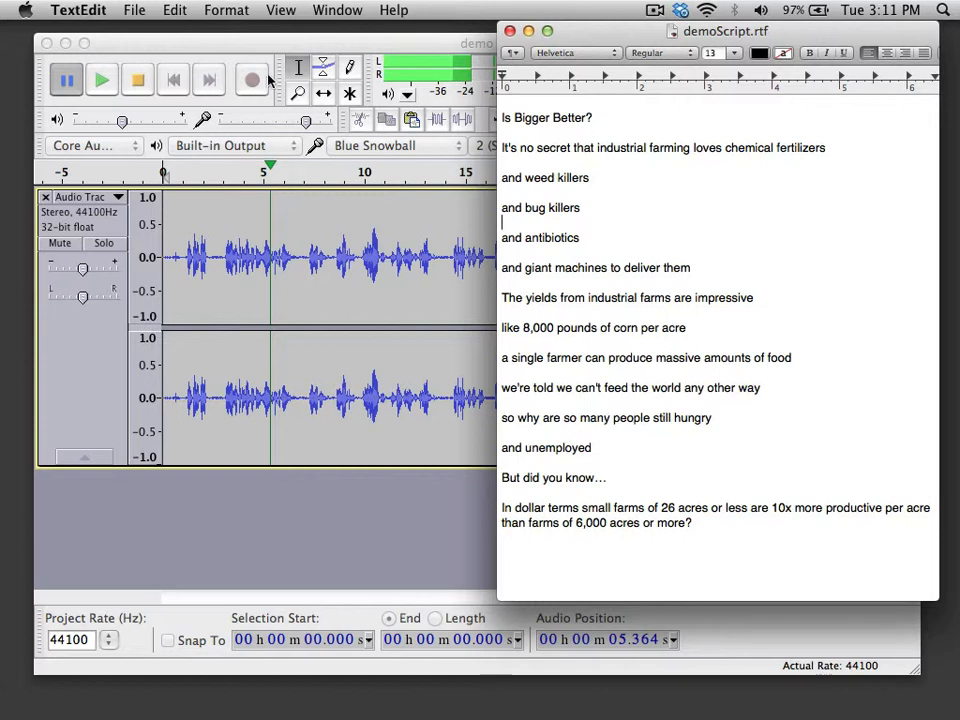
click(226, 45)
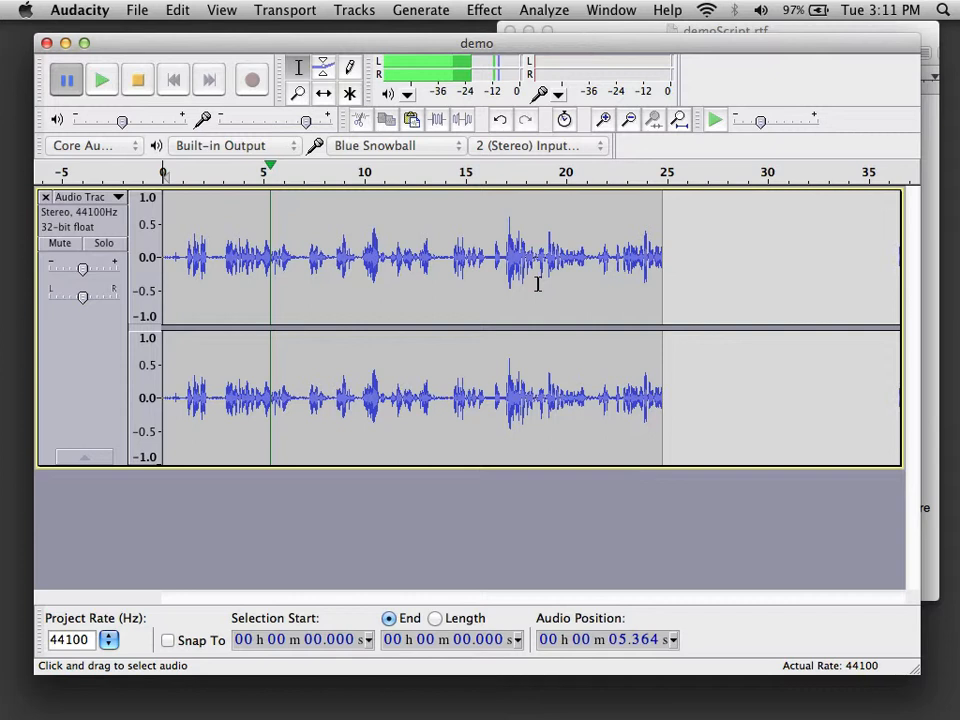
click(604, 119)
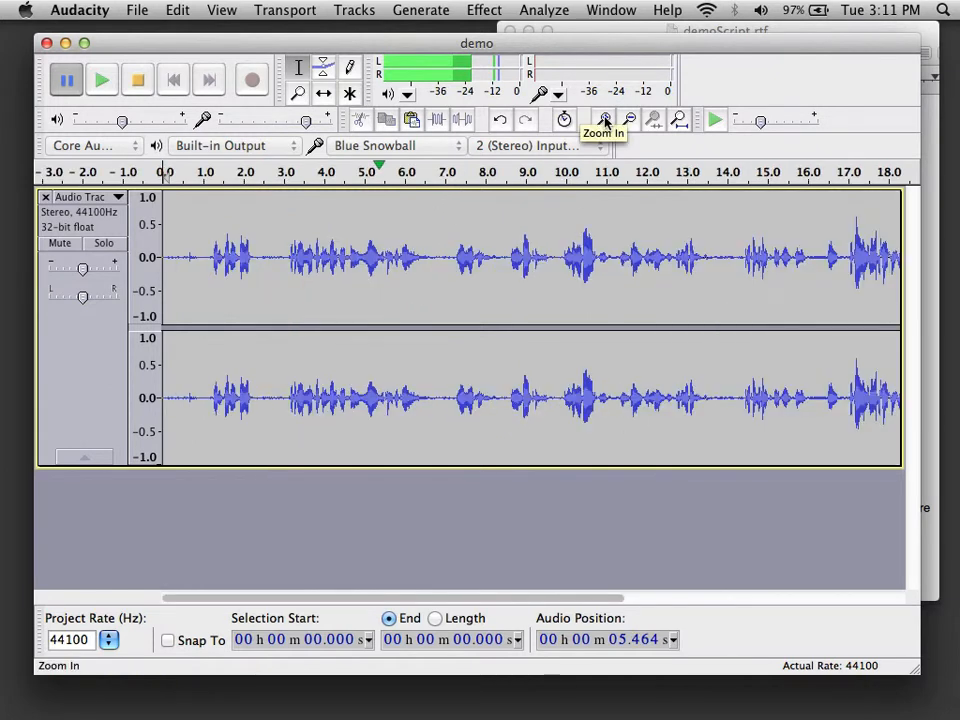
click(198, 242)
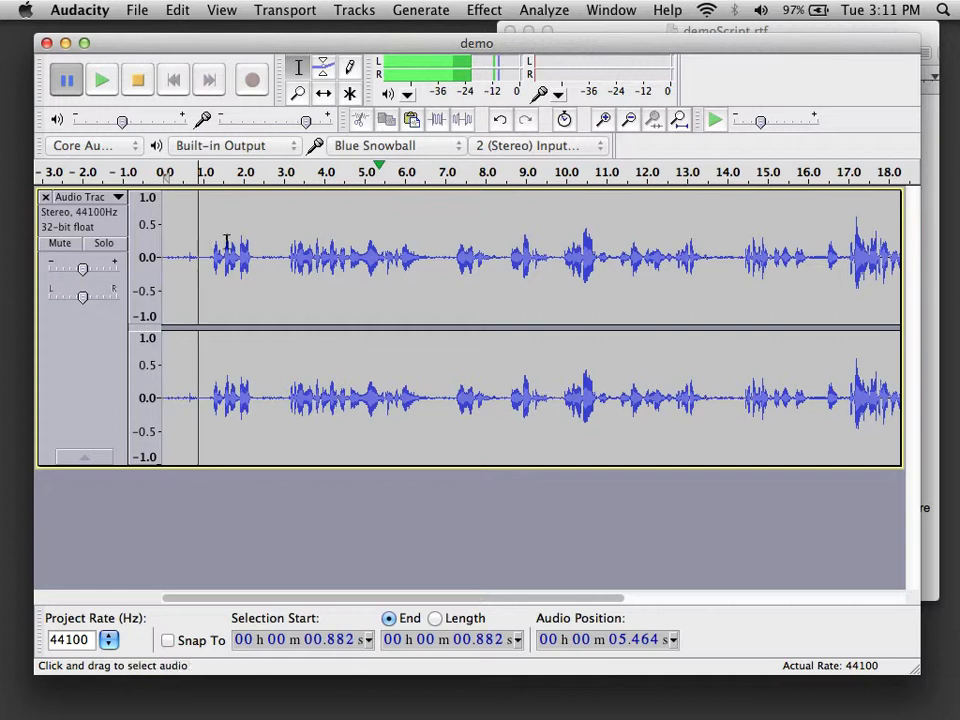
drag(263, 237, 199, 238)
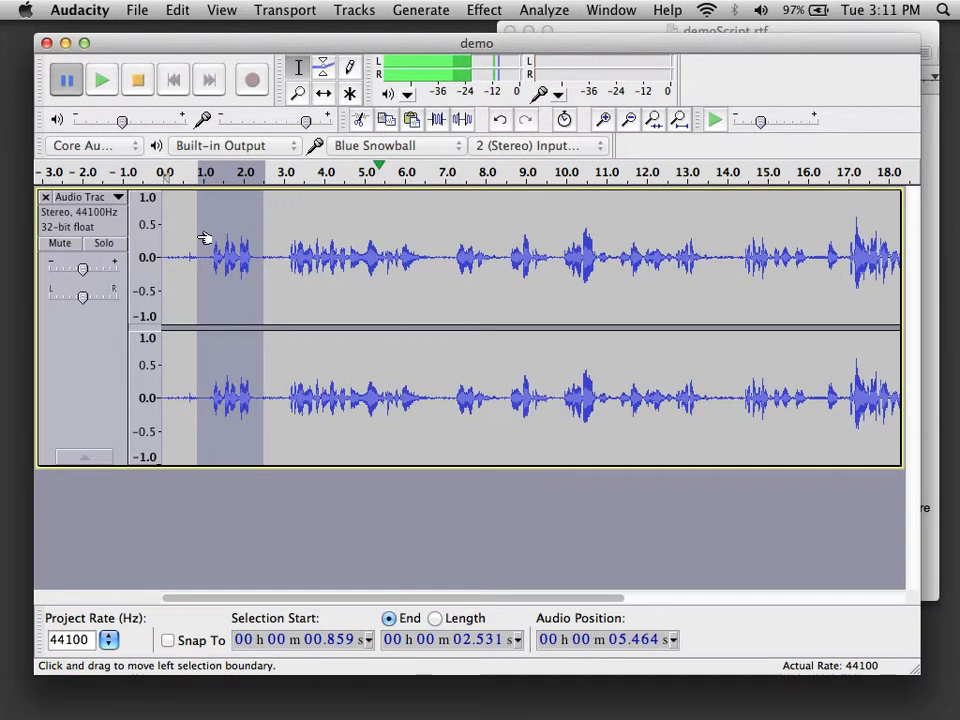
click(100, 84)
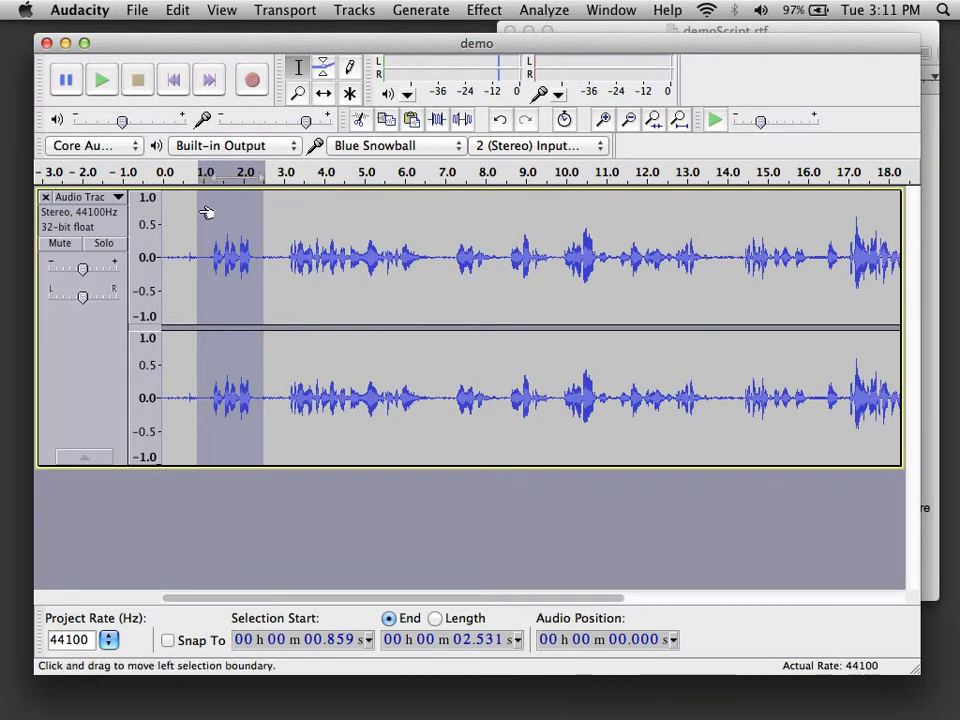
- Reselect the first spoken phrase, tighten the selection to about 1.14 to 2.30 seconds with a playback check, and clear the selection
click(219, 215)
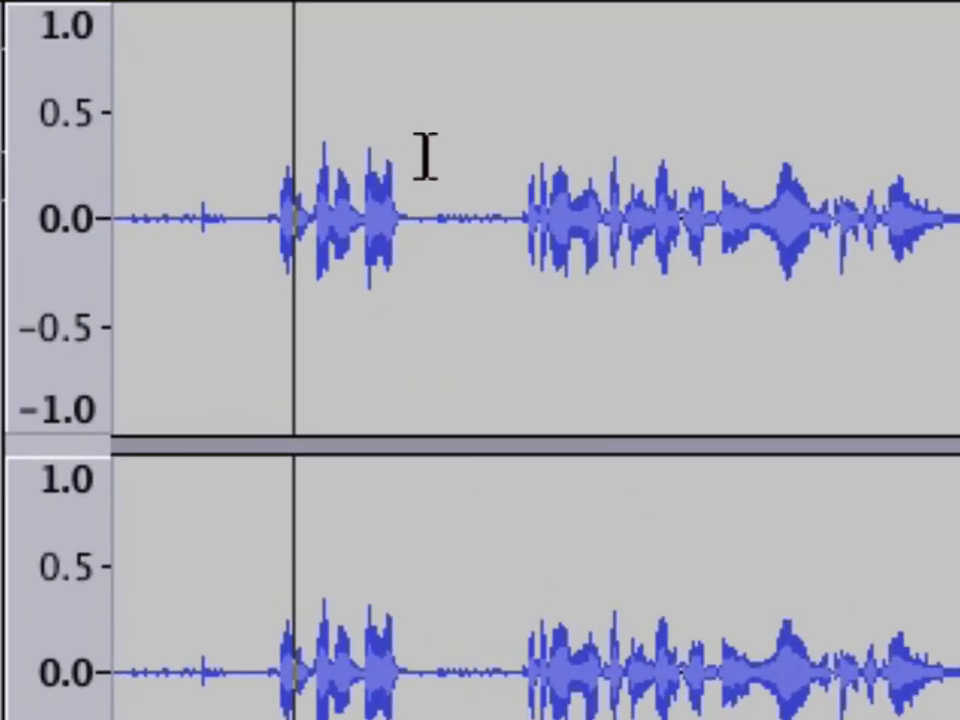
drag(425, 157, 240, 159)
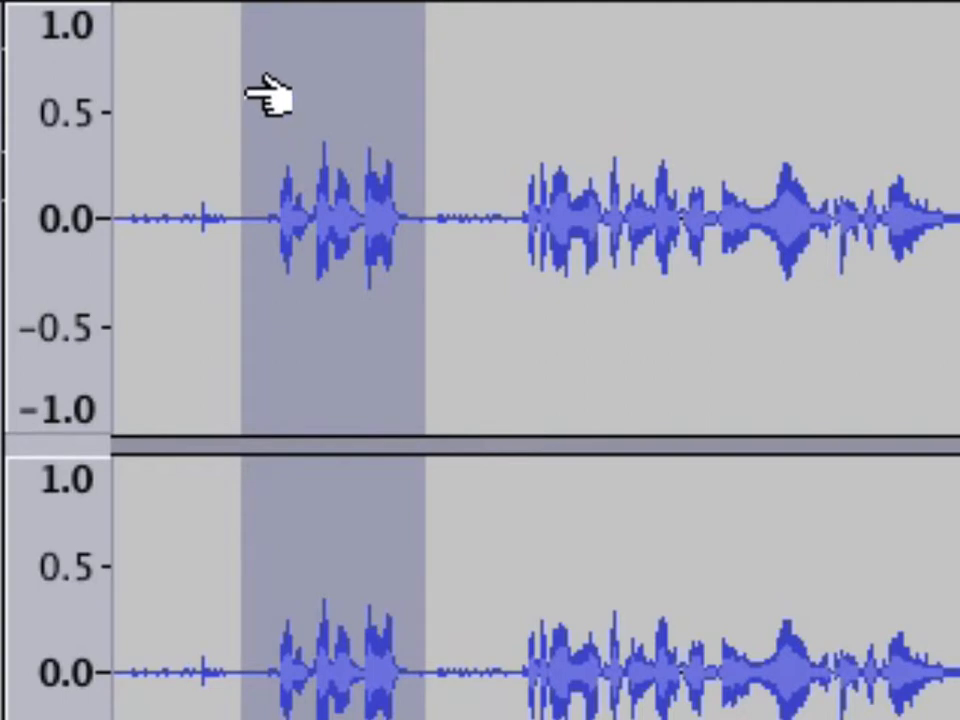
mouse_move(248, 94)
mouse_down()
mouse_move(272, 92)
mouse_move(234, 94)
mouse_move(264, 95)
mouse_up()
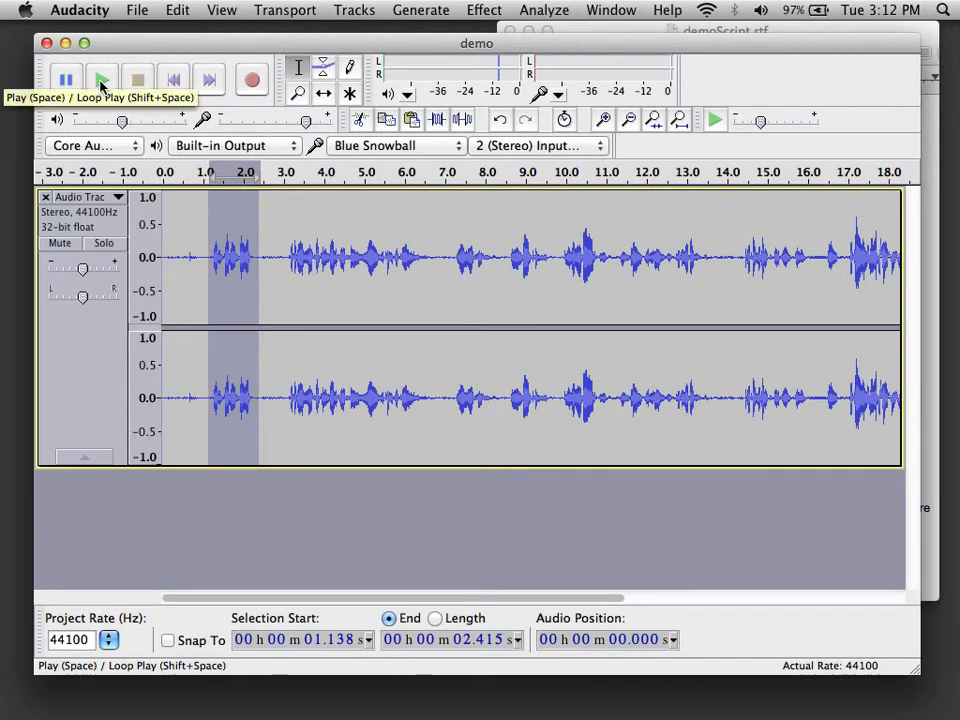
click(101, 86)
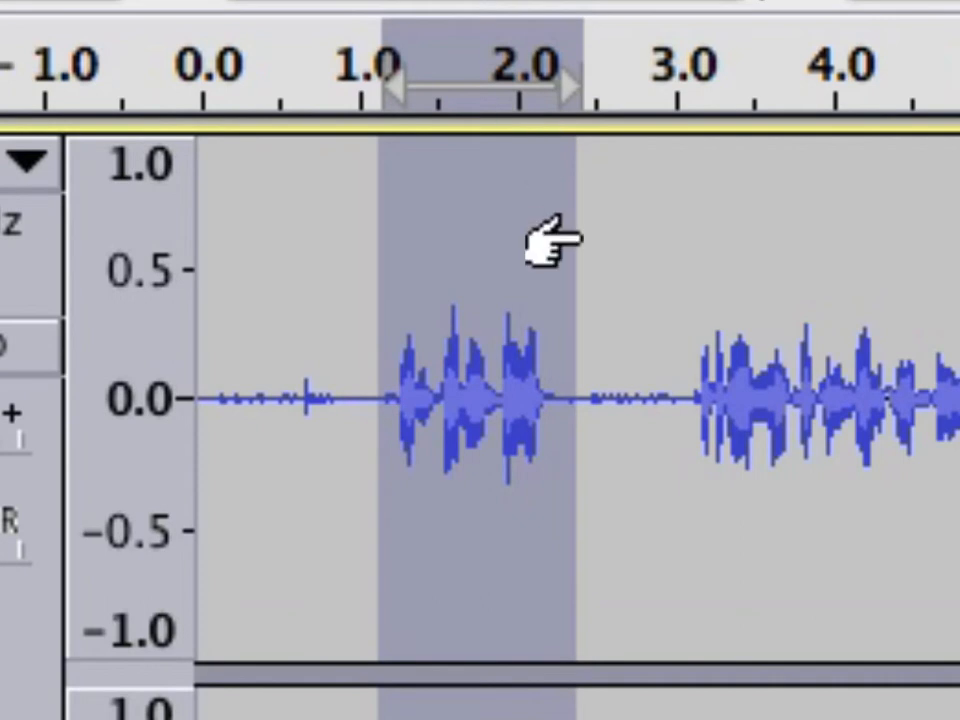
drag(578, 276, 560, 280)
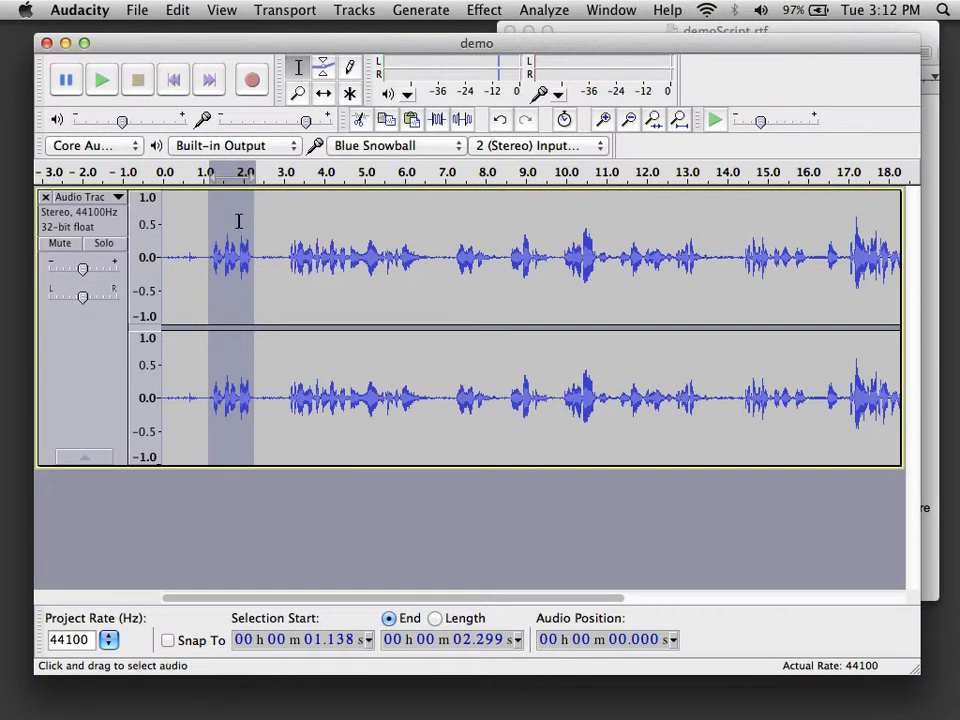
click(233, 221)
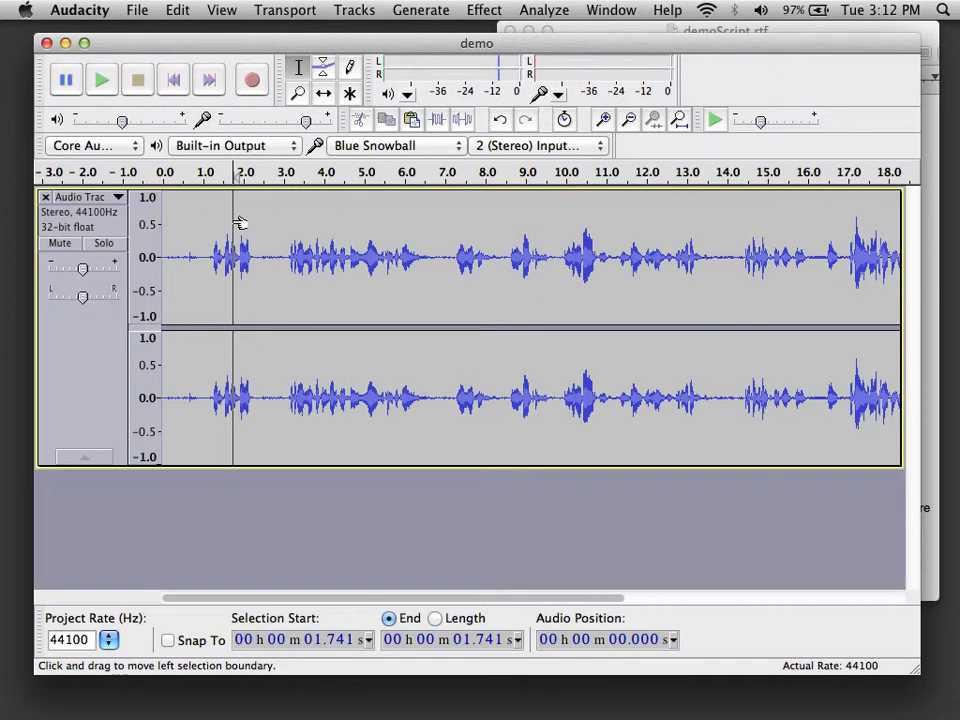
- Select the first spoken phrase from about 1.21 to 2.79 seconds and save the selection as a region
click(210, 222)
drag(210, 220, 272, 221)
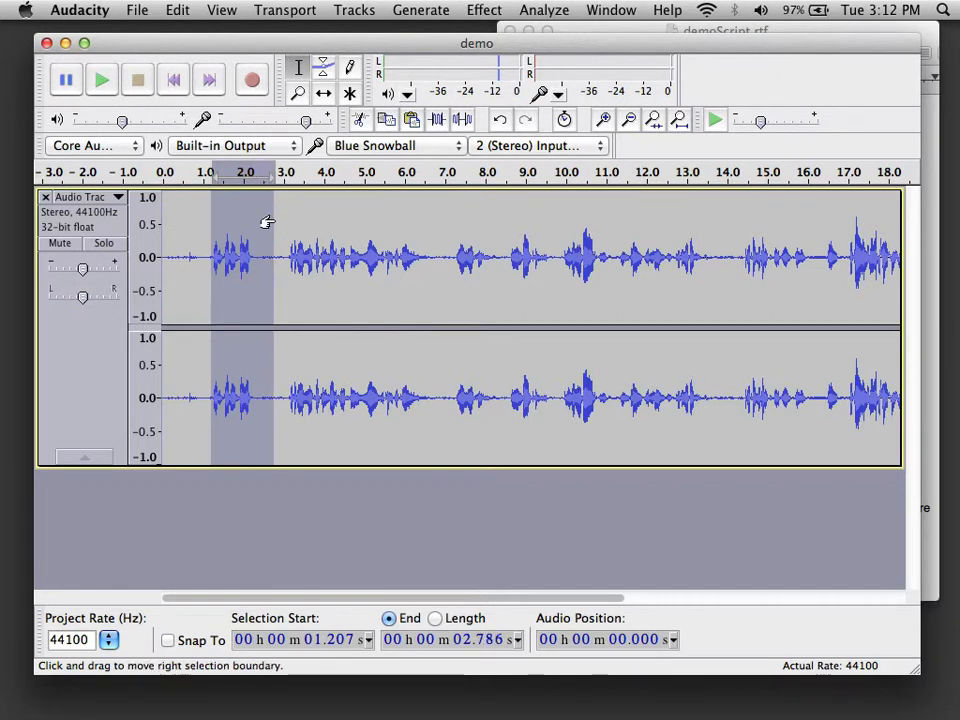
click(180, 11)
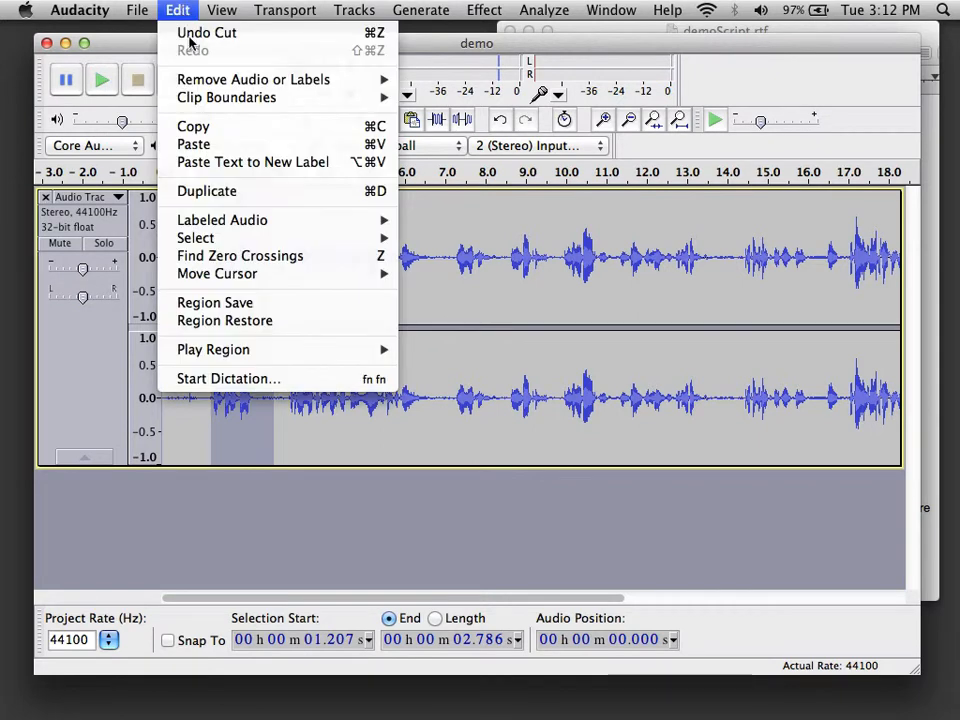
click(226, 303)
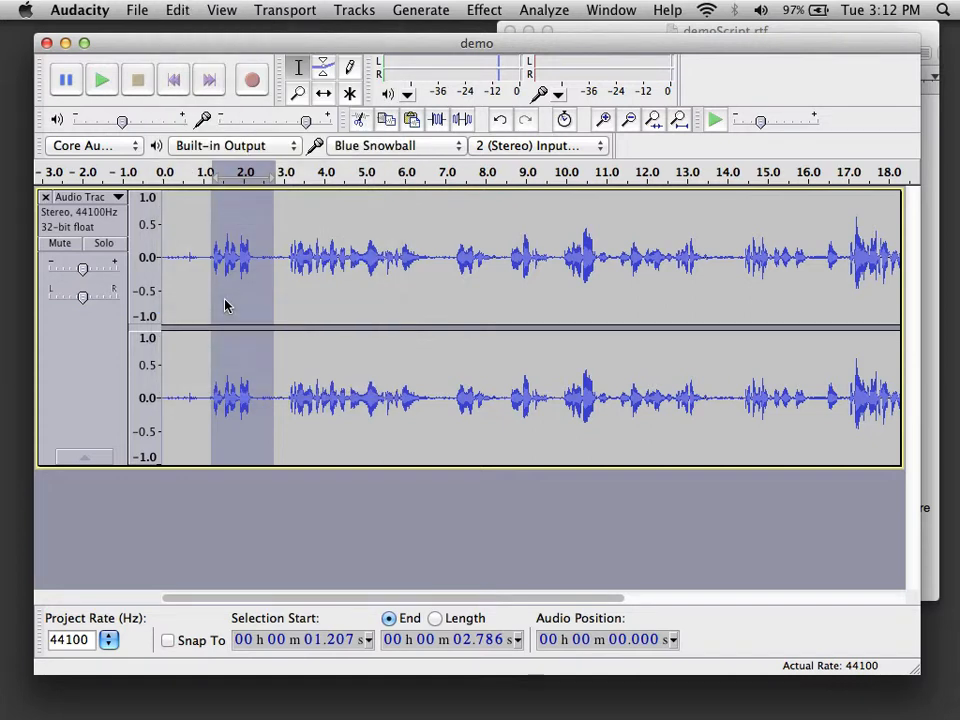
- Clear the selection, restore the saved region, and shorten its end to about 2.30 seconds with a playback check
click(331, 296)
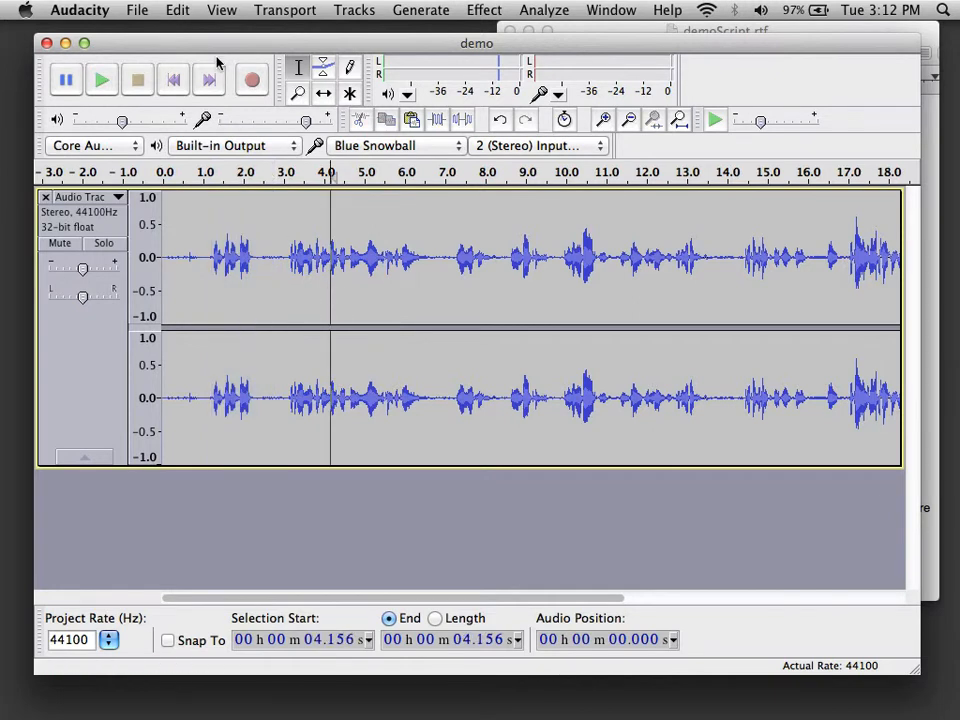
click(177, 10)
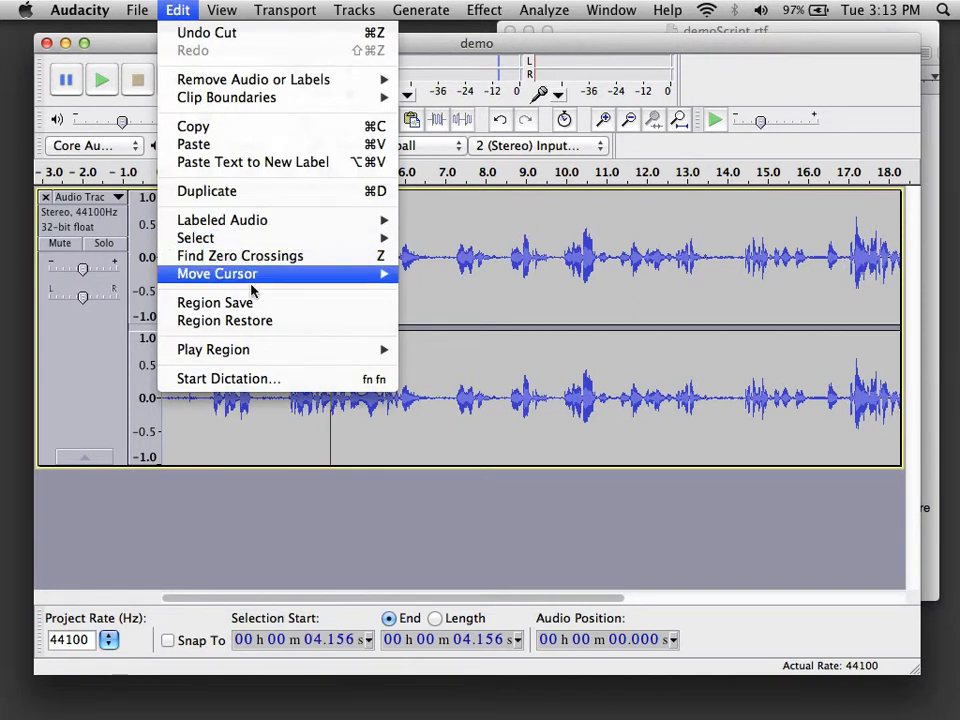
click(240, 320)
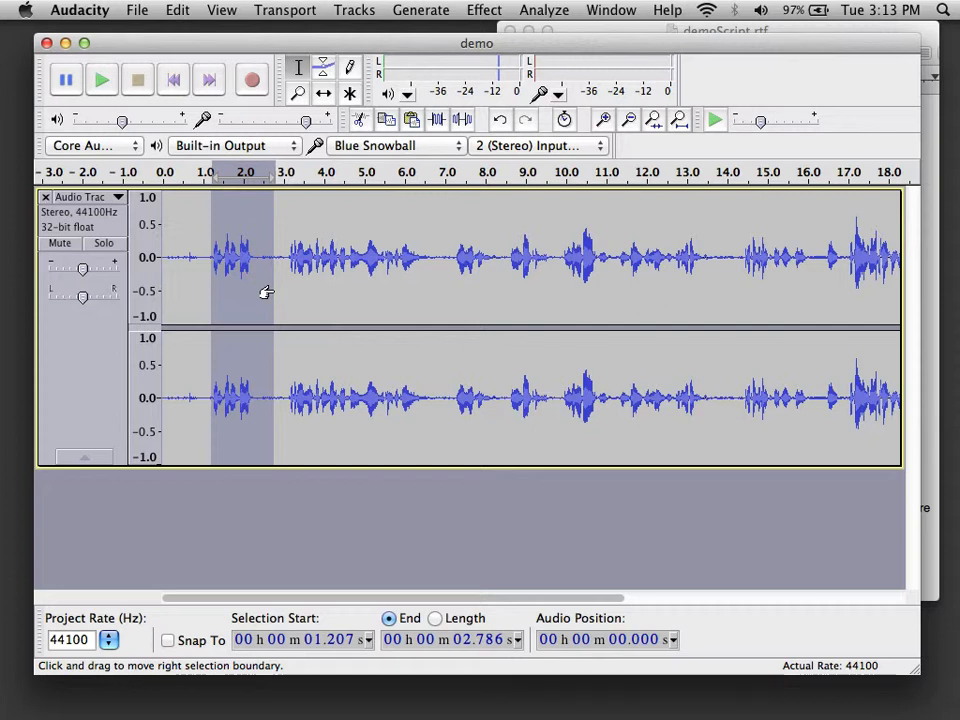
drag(266, 292, 247, 294)
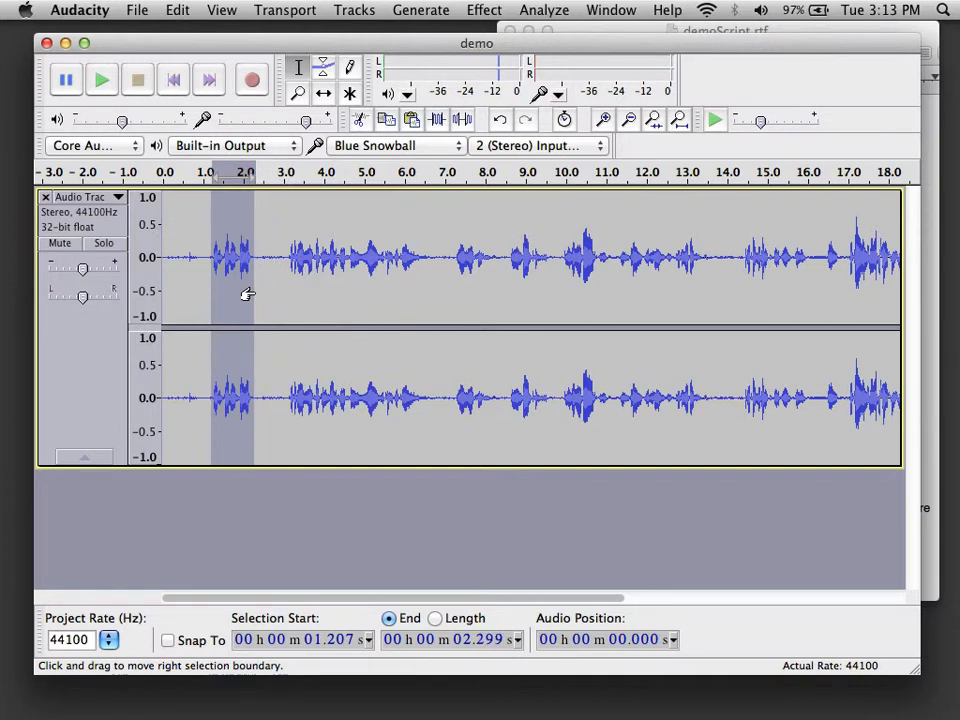
click(106, 86)
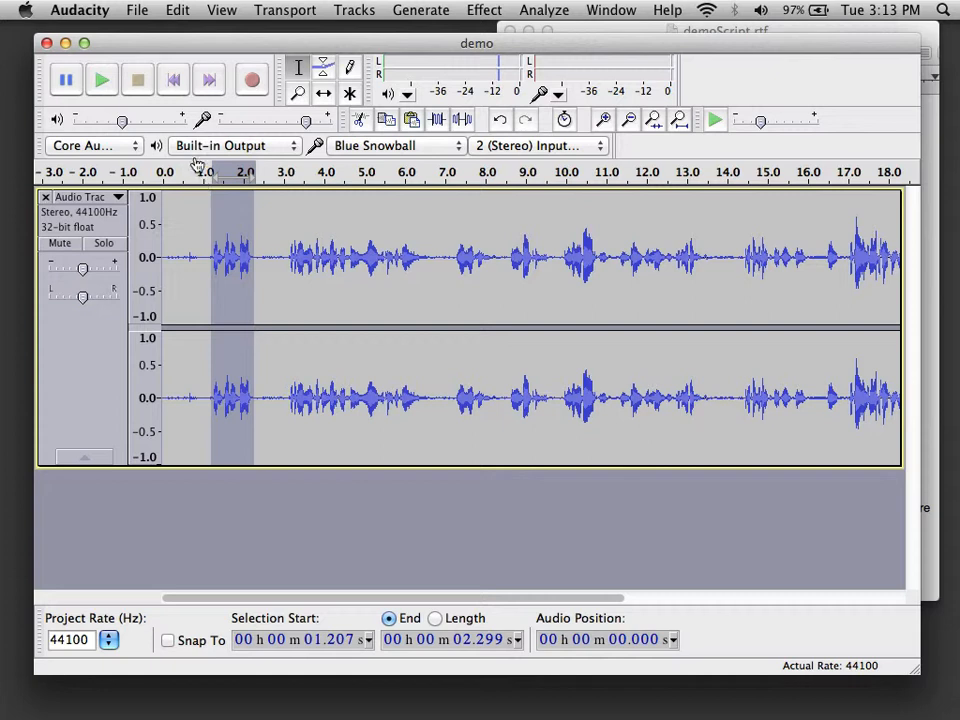
- Export only the selected audio as audio_01 to the _demoCurrent folder in AIFF (Apple) signed 16 bit PCM format, leaving the metadata blank
click(137, 12)
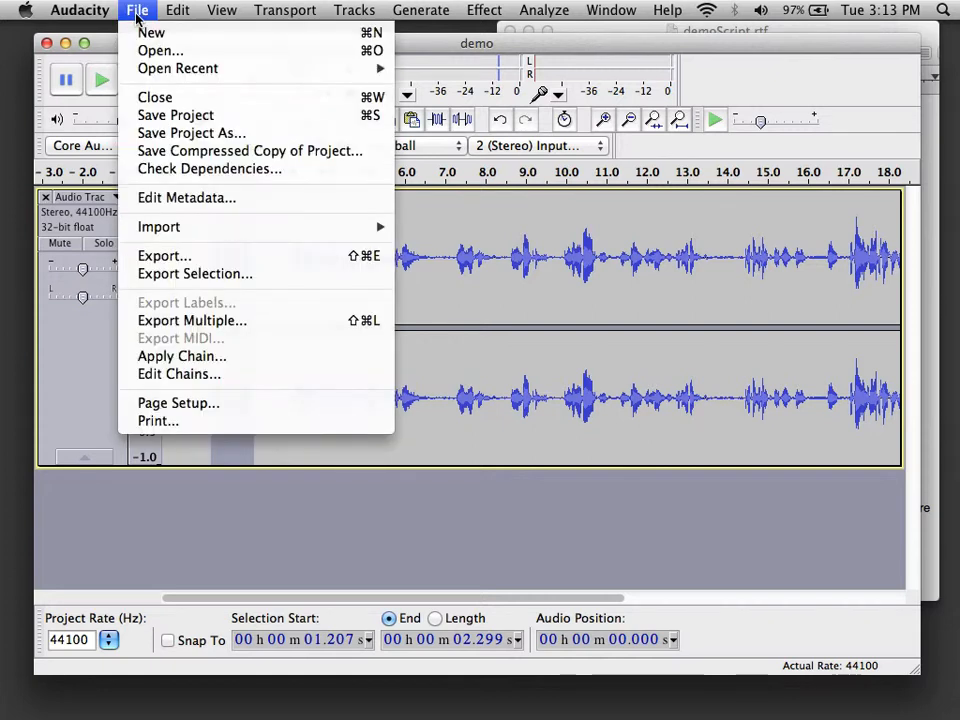
click(178, 274)
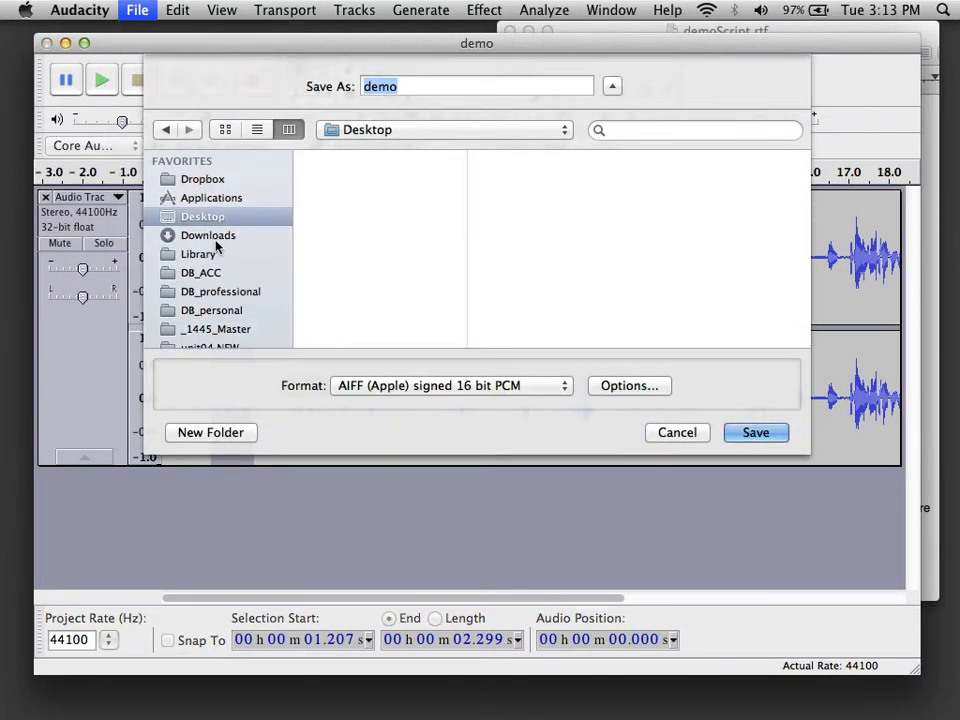
scroll(244, 257, down, 5)
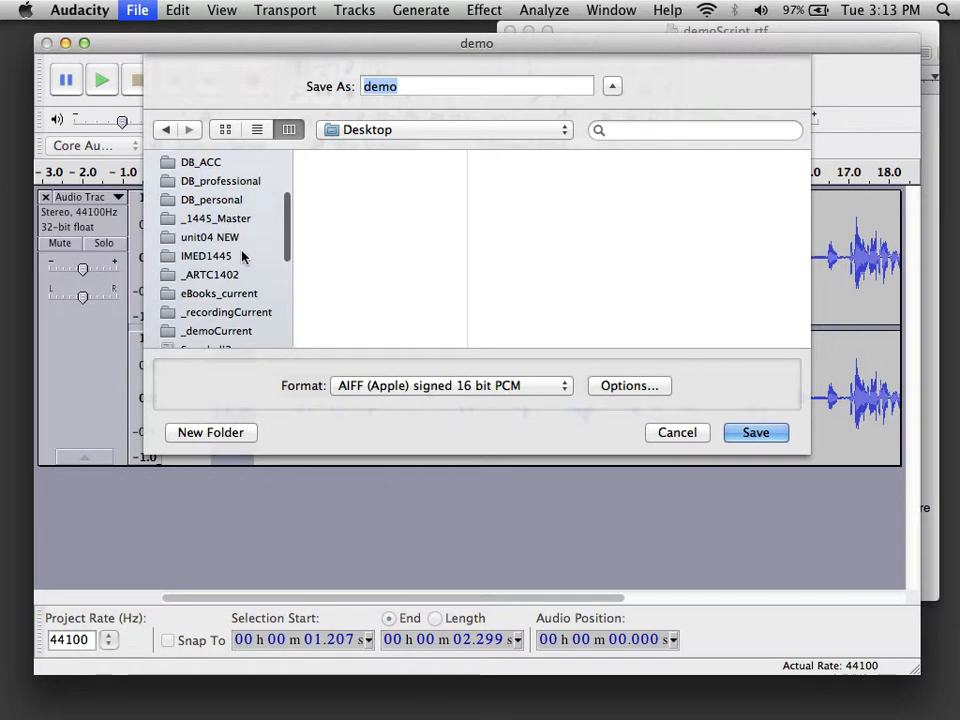
click(190, 319)
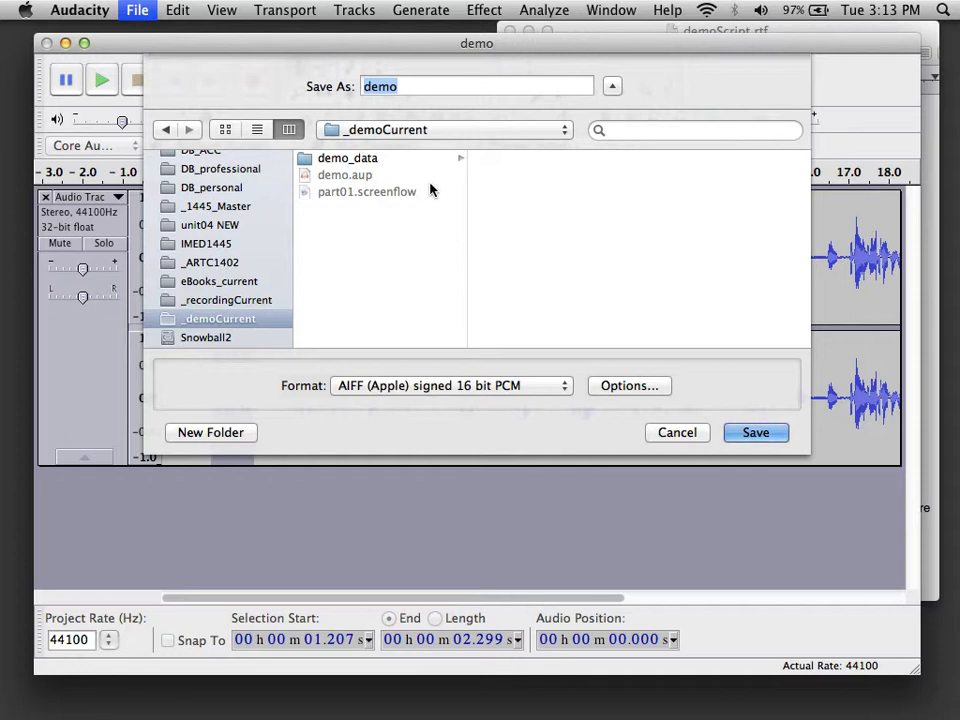
text(aud)
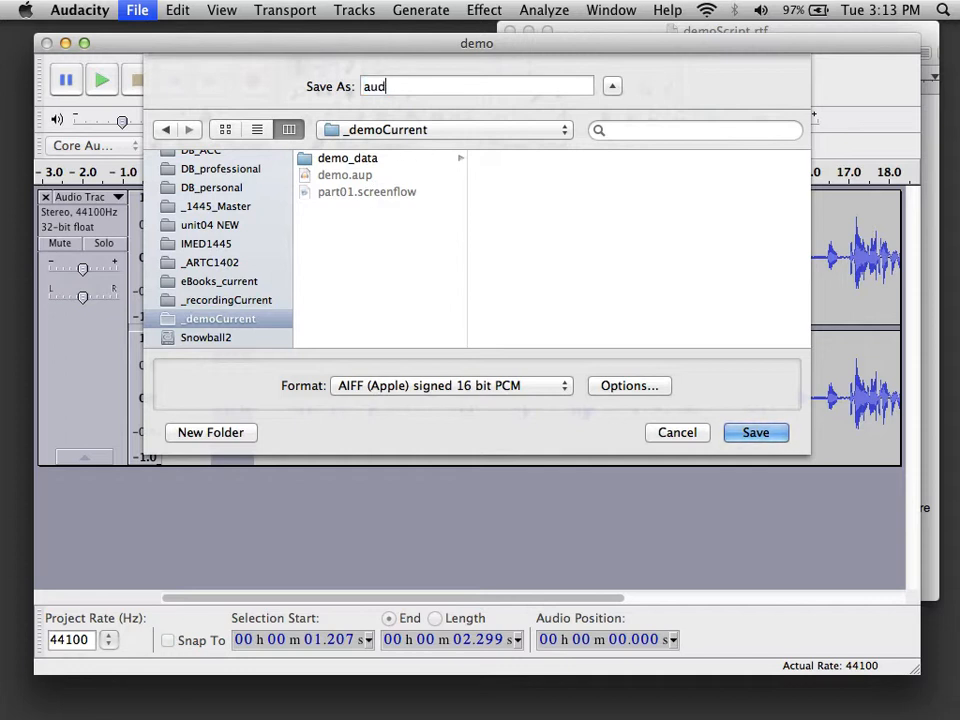
text(io_01)
click(564, 386)
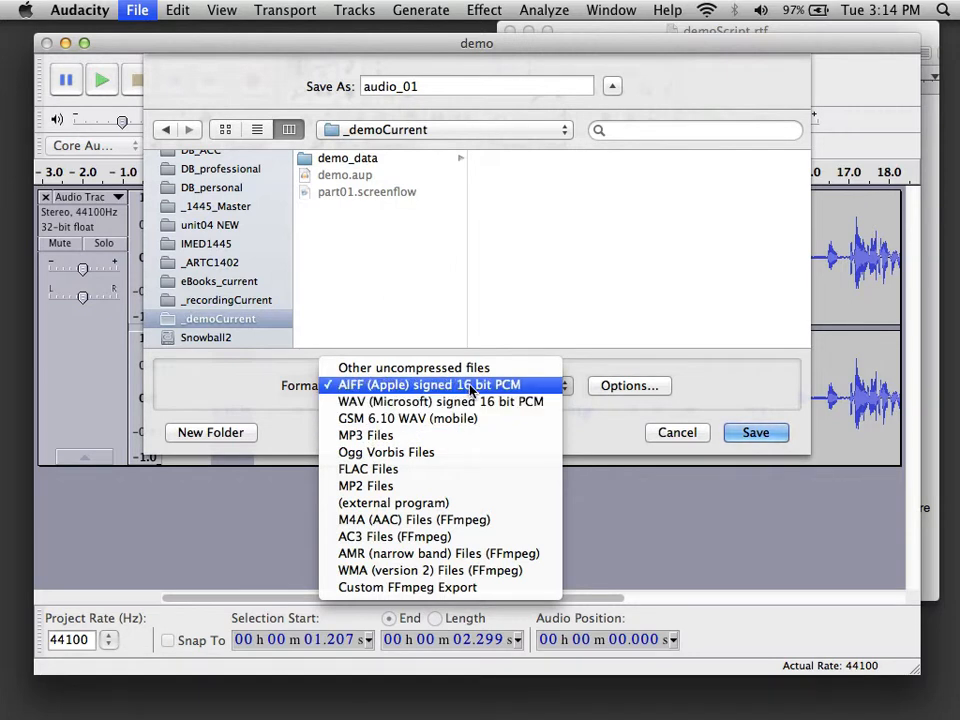
click(470, 389)
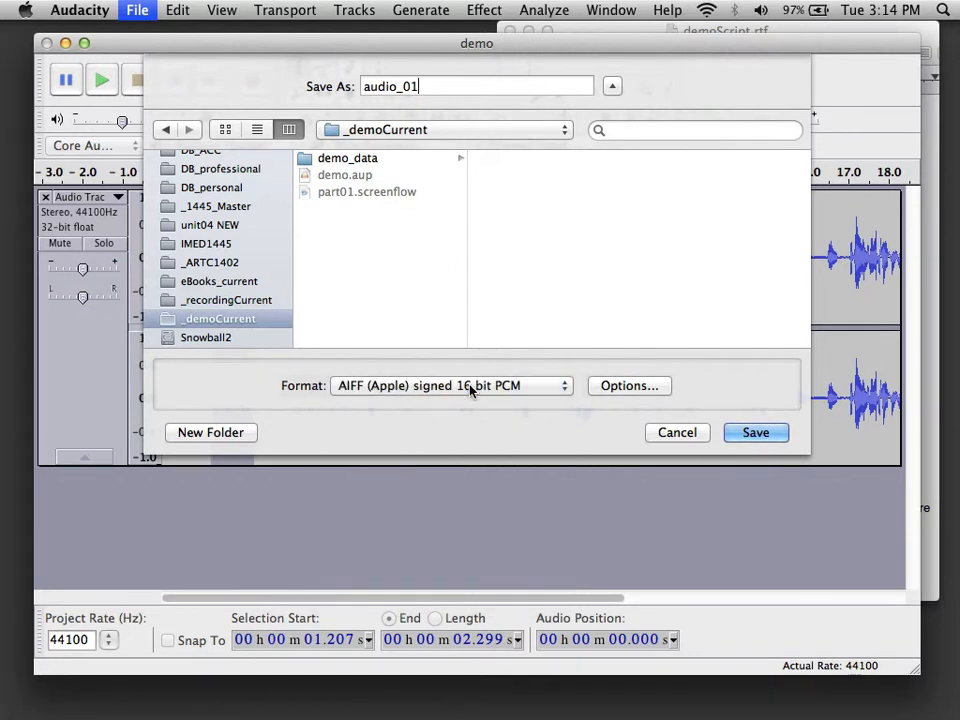
click(756, 434)
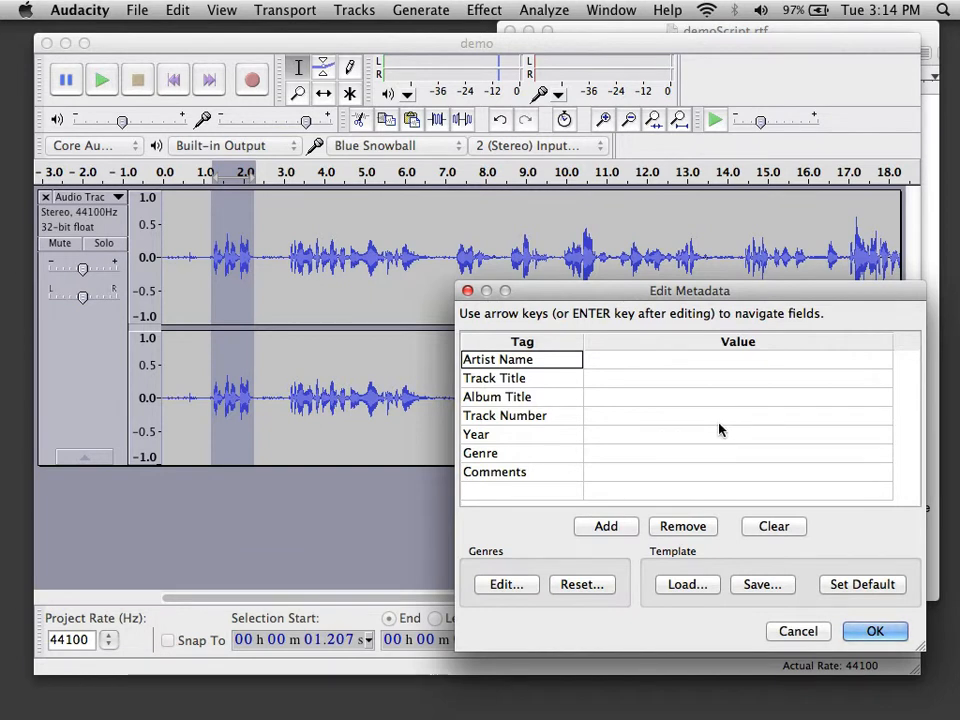
click(875, 632)
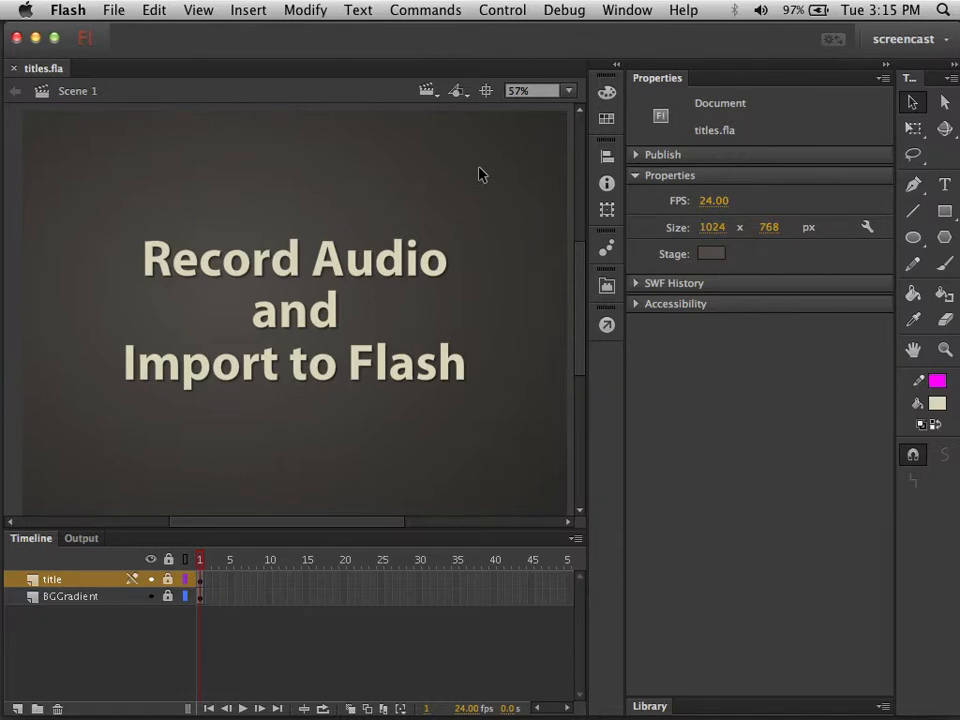
- In Flash, create a new ActionScript 3.0 document and select frame 1 of Layer 1
key(super+n)
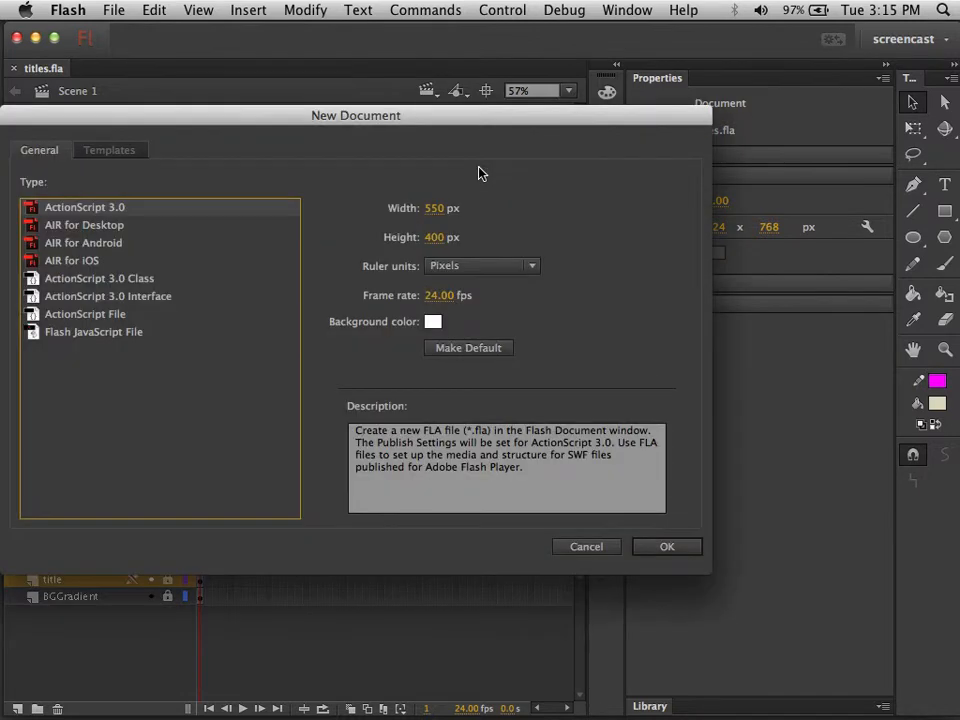
double_click(72, 209)
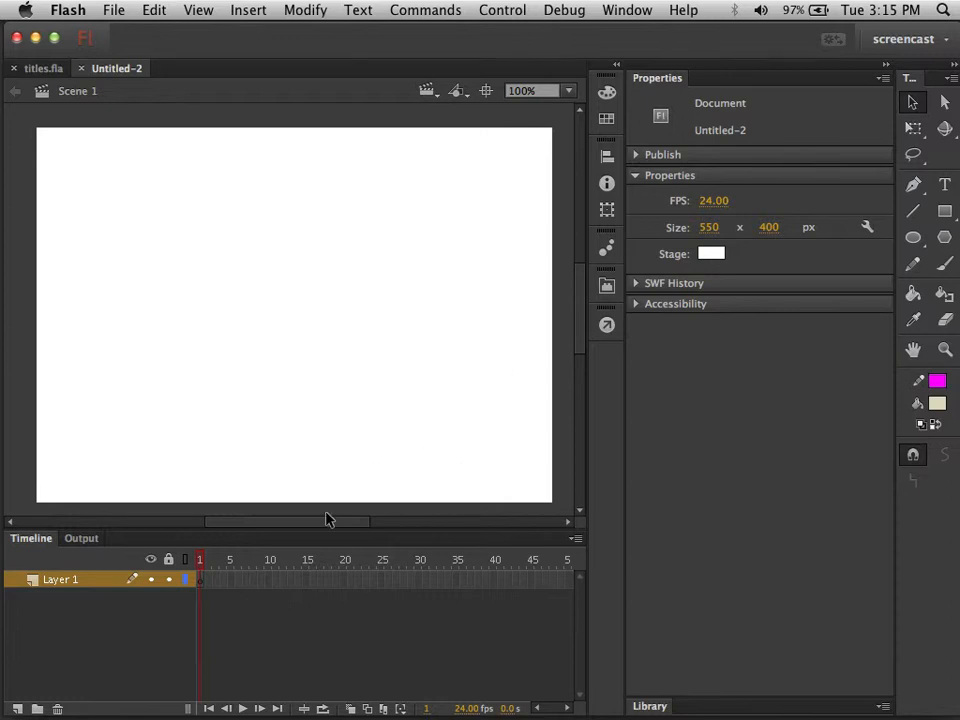
click(200, 580)
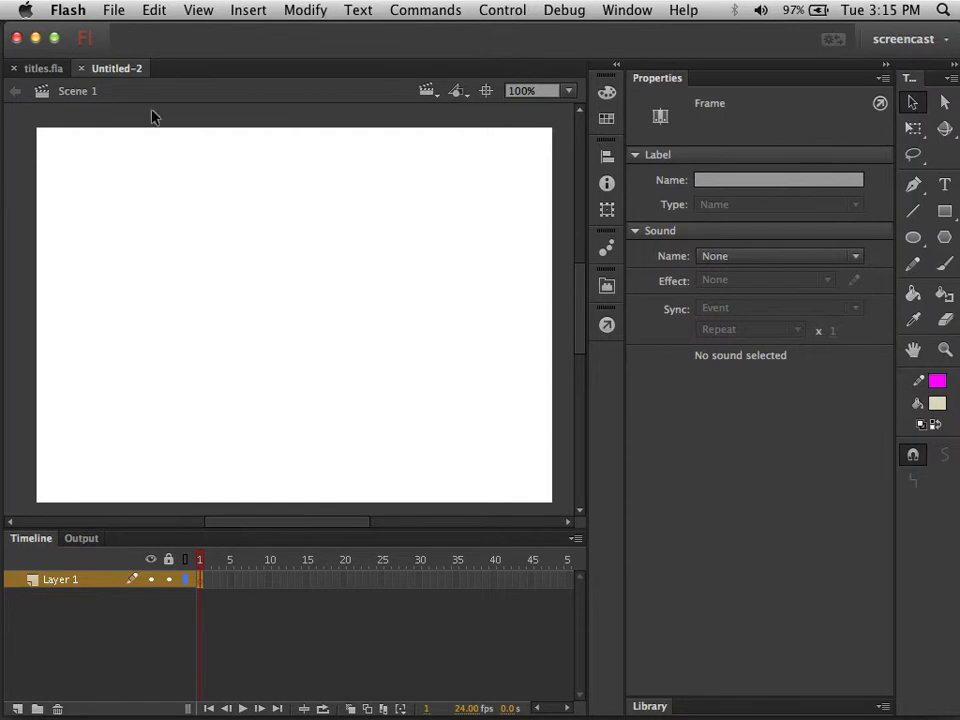
- Import audio_01.aiff from the _demoCurrent folder into the document's library and expand the library to show it
click(113, 12)
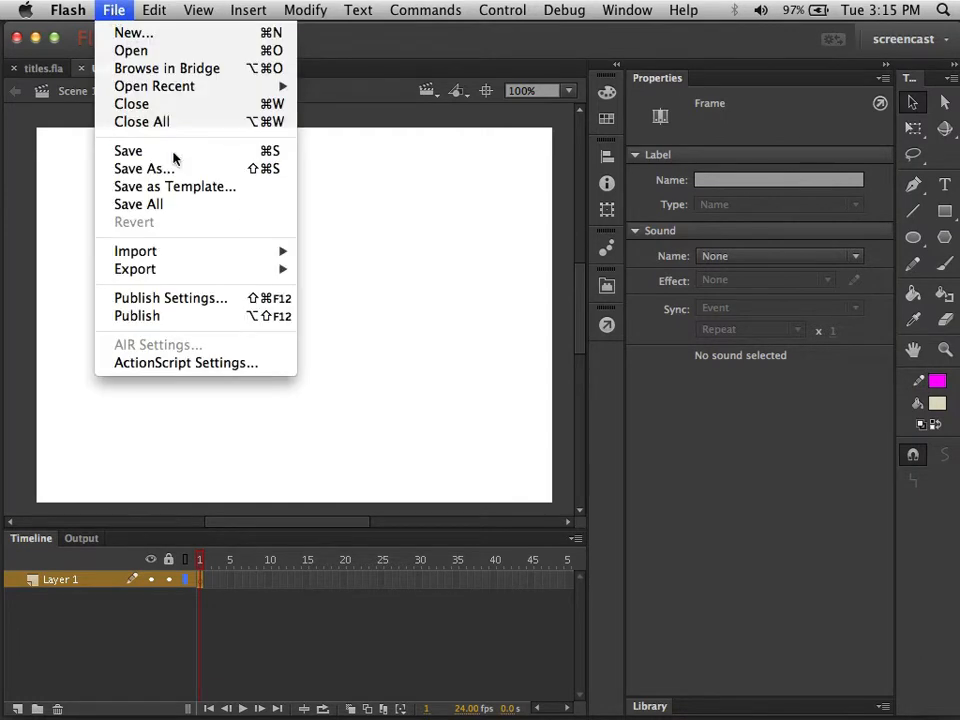
mouse_move(176, 253)
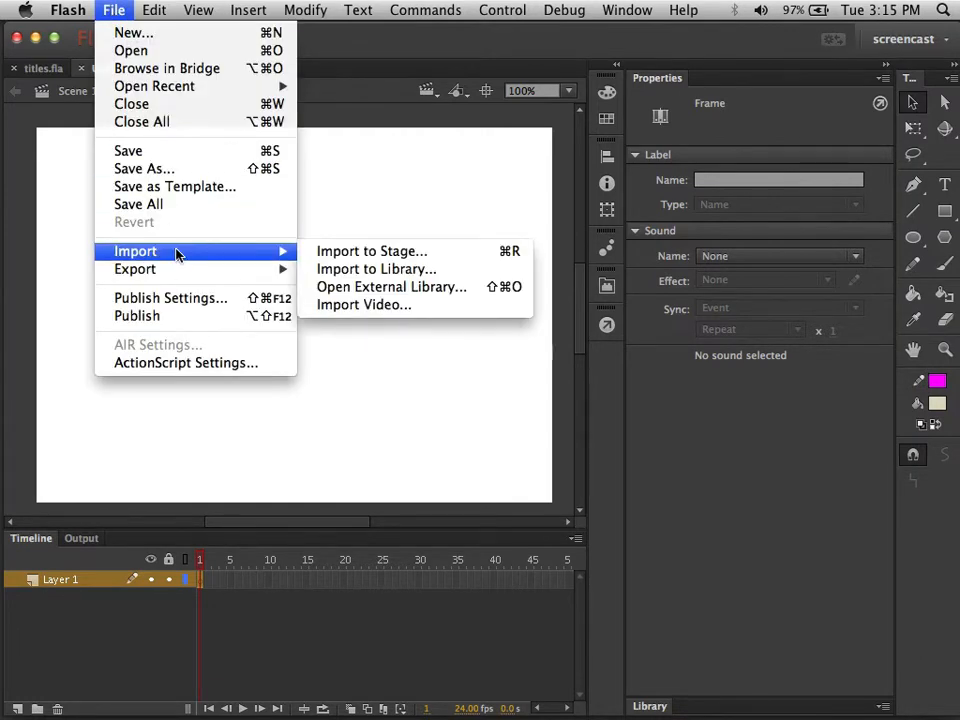
click(366, 271)
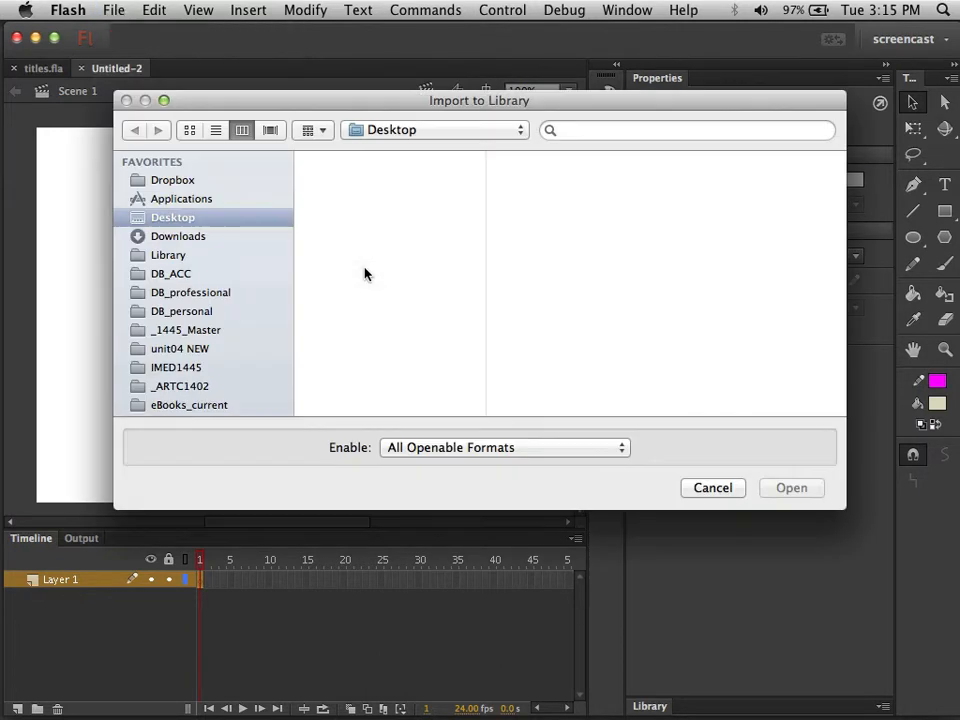
scroll(259, 293, down, 2)
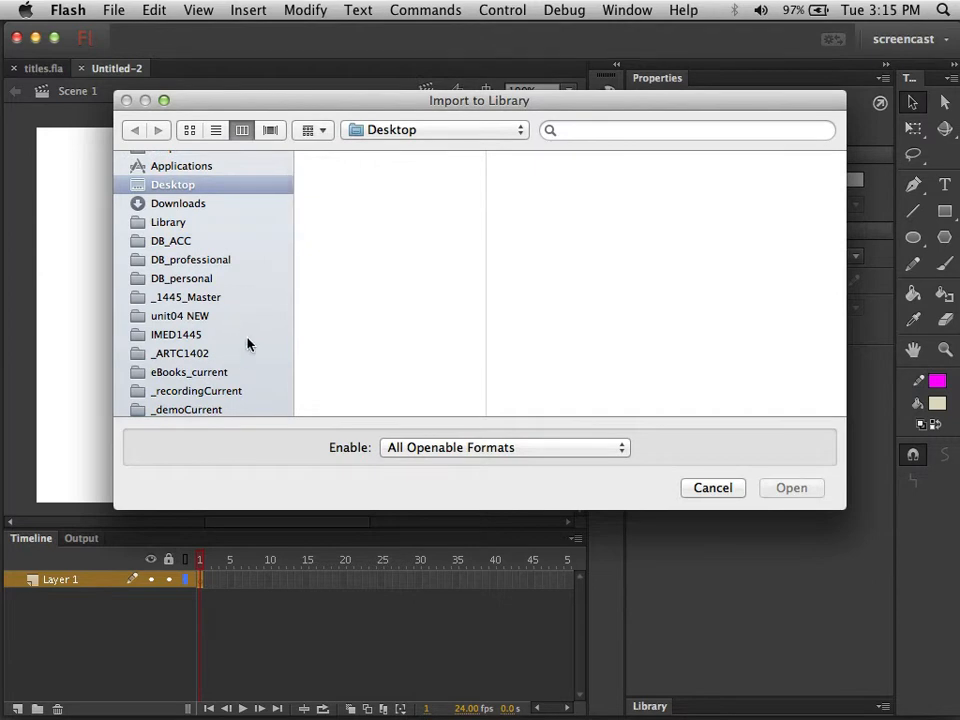
scroll(248, 344, down, 5)
click(187, 312)
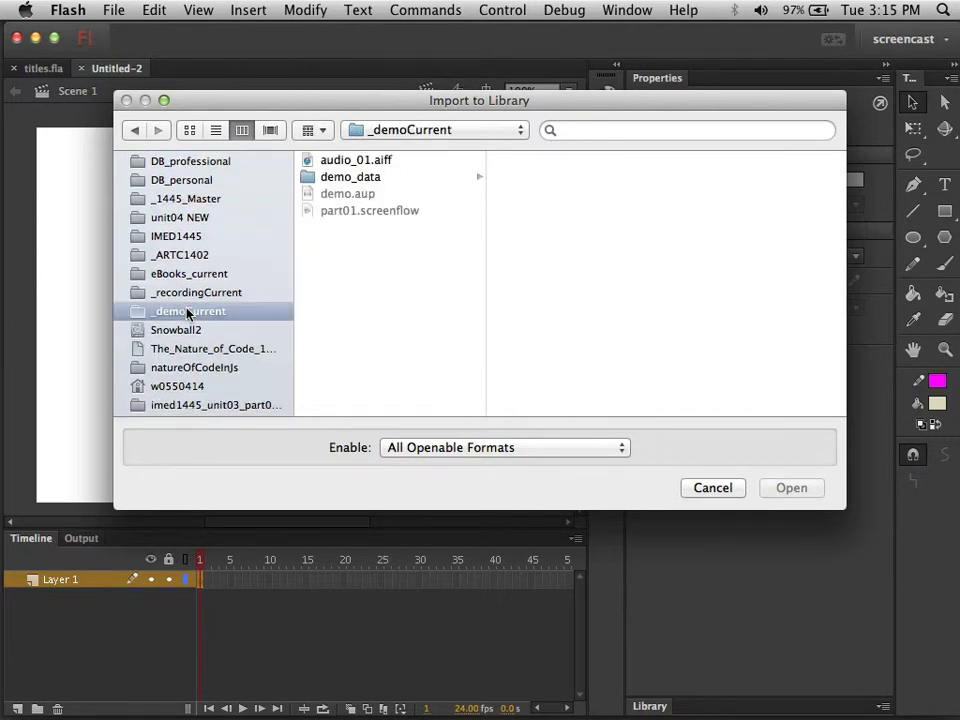
click(330, 162)
click(792, 488)
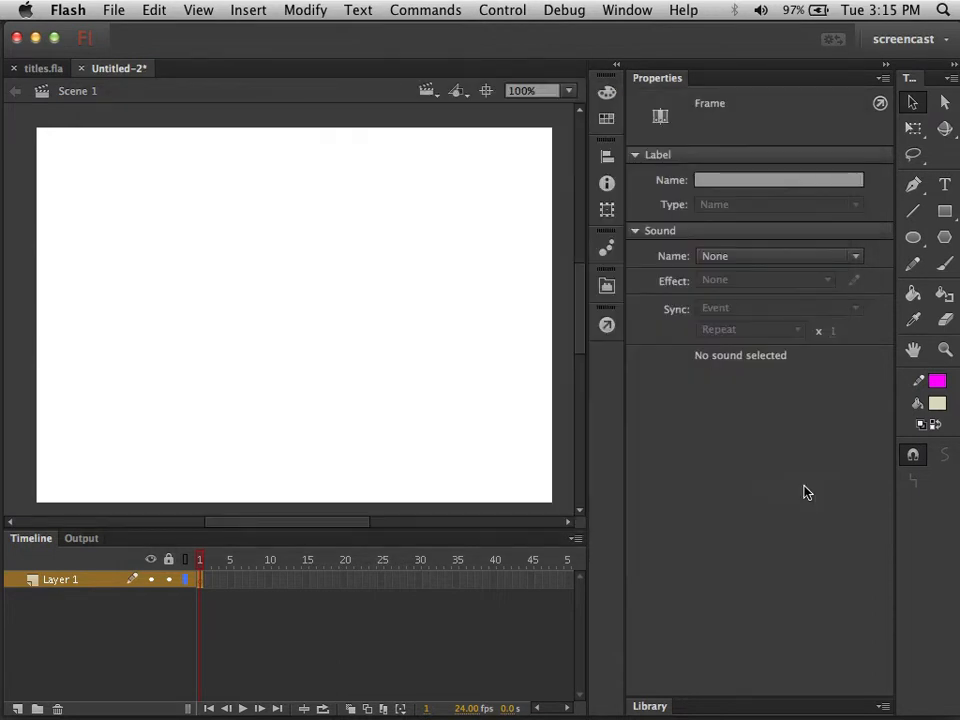
click(725, 710)
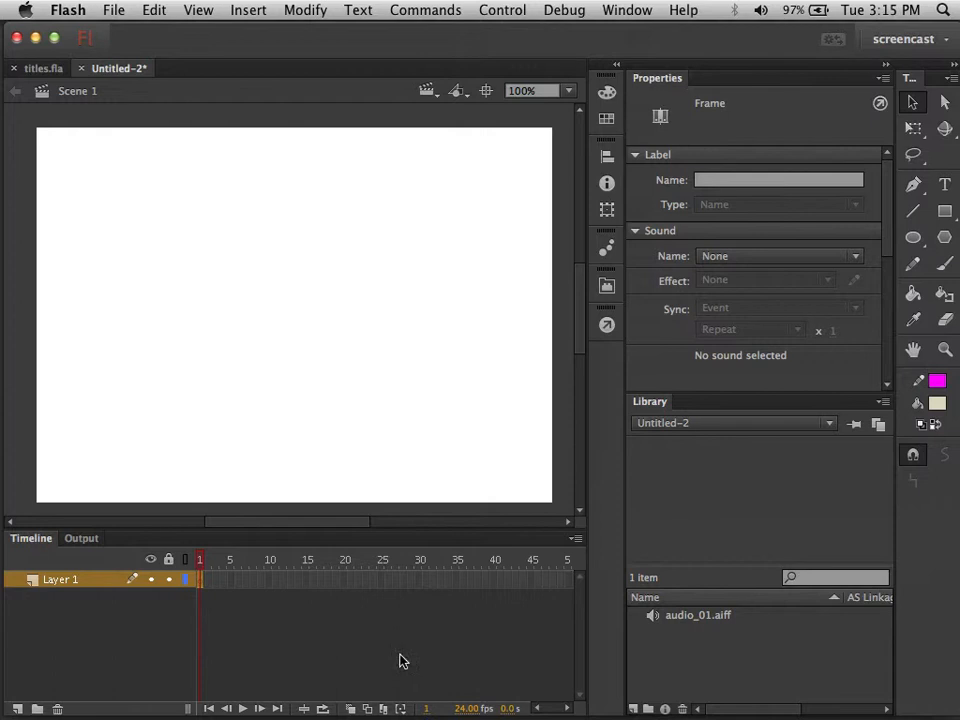
- Rename Layer 1 as audio
double_click(57, 582)
text(audio)
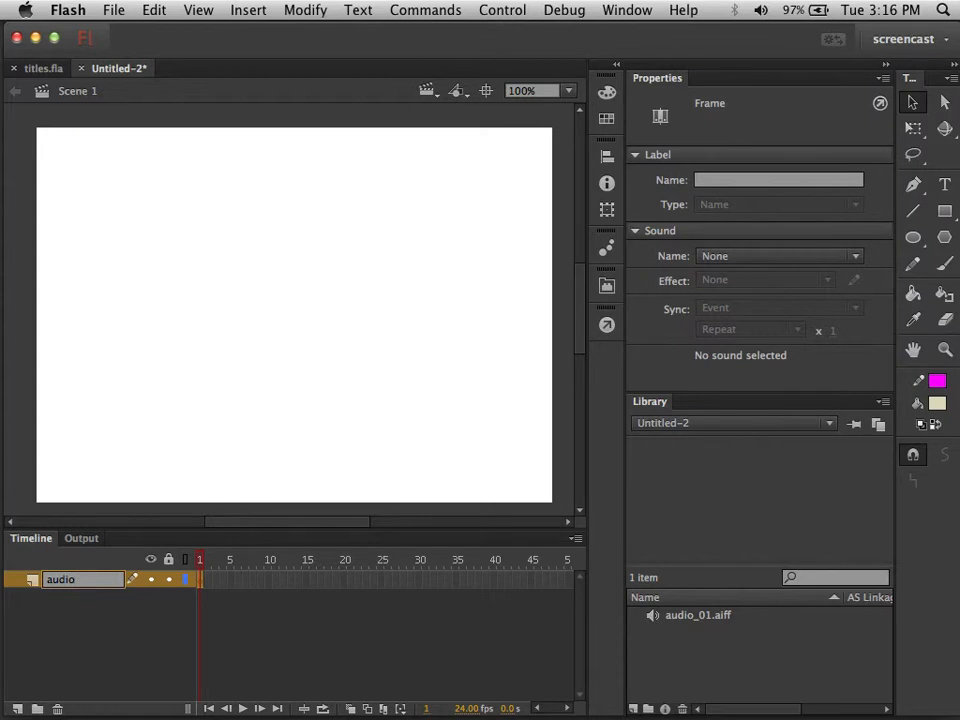
click(80, 618)
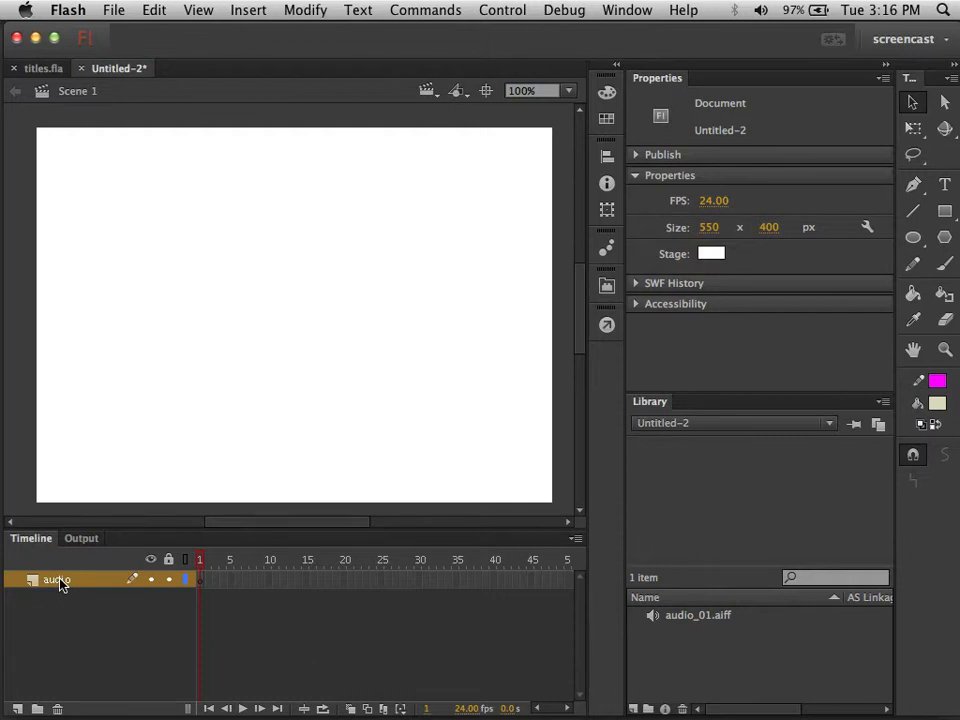
- Assign audio_01.aiff as the sound of frame 1 on the audio layer, collapsing the library to make room
click(202, 581)
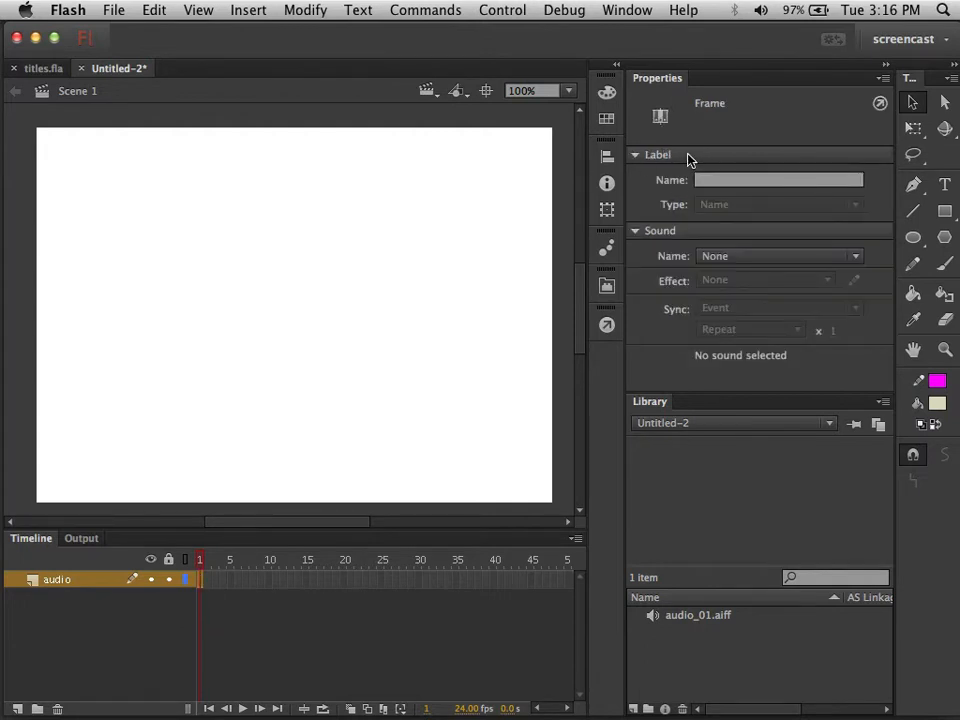
double_click(757, 403)
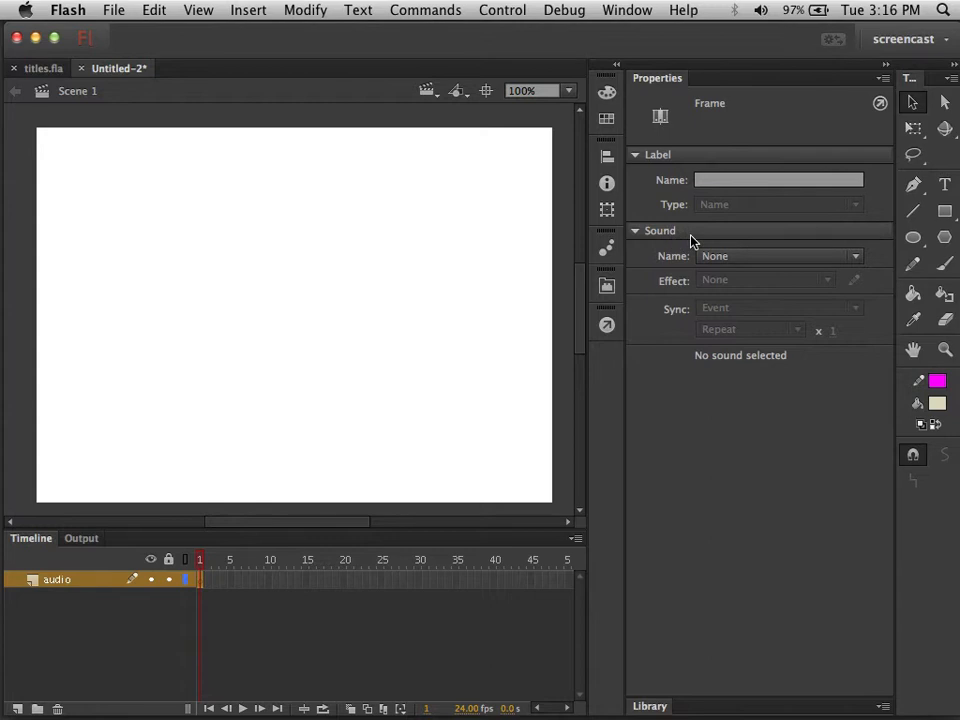
click(853, 256)
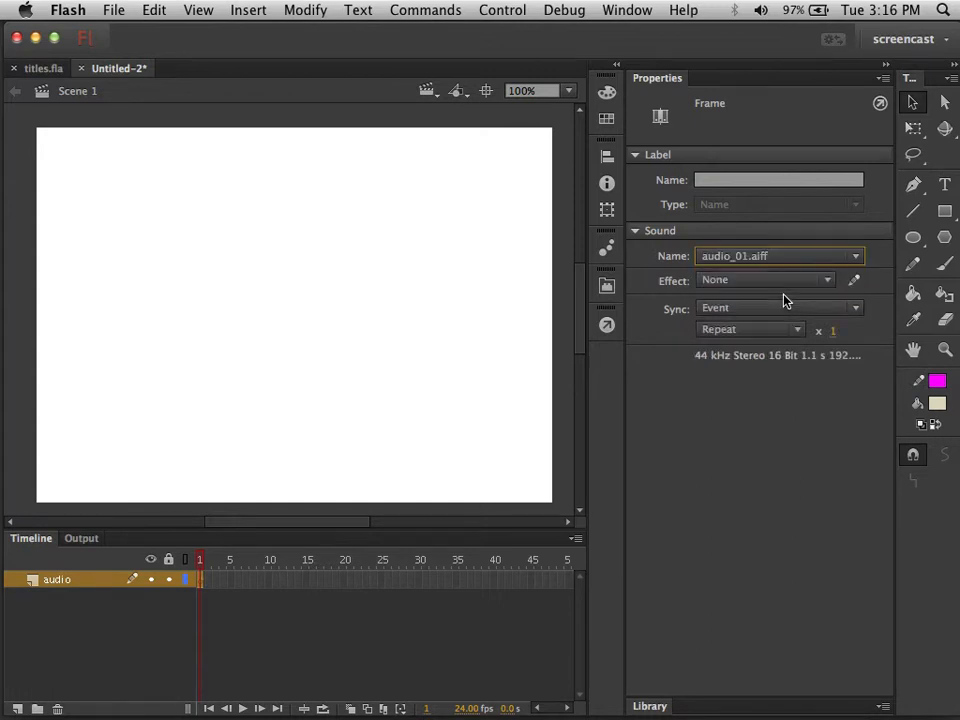
click(396, 628)
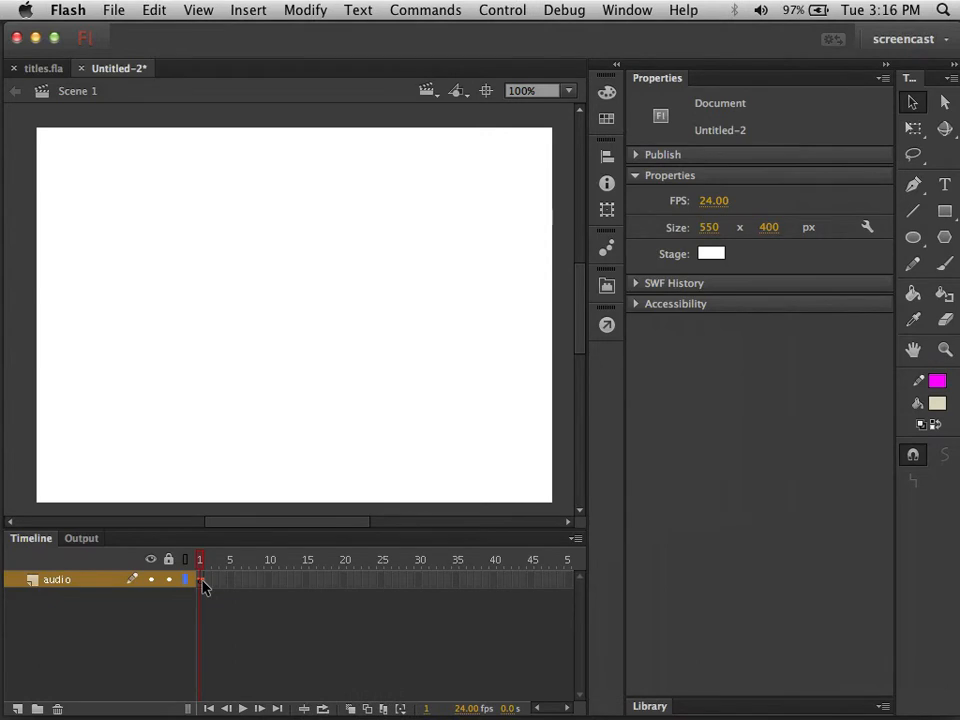
- Review the sync options of frame 1's sound and test the movie with the sync kept at Event
click(201, 583)
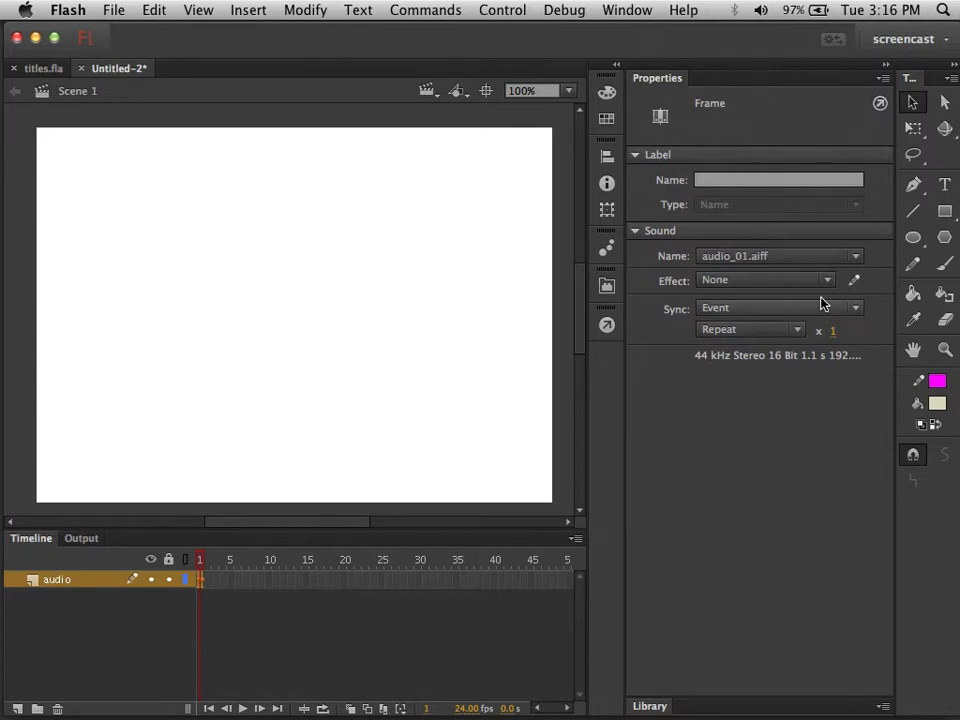
click(854, 308)
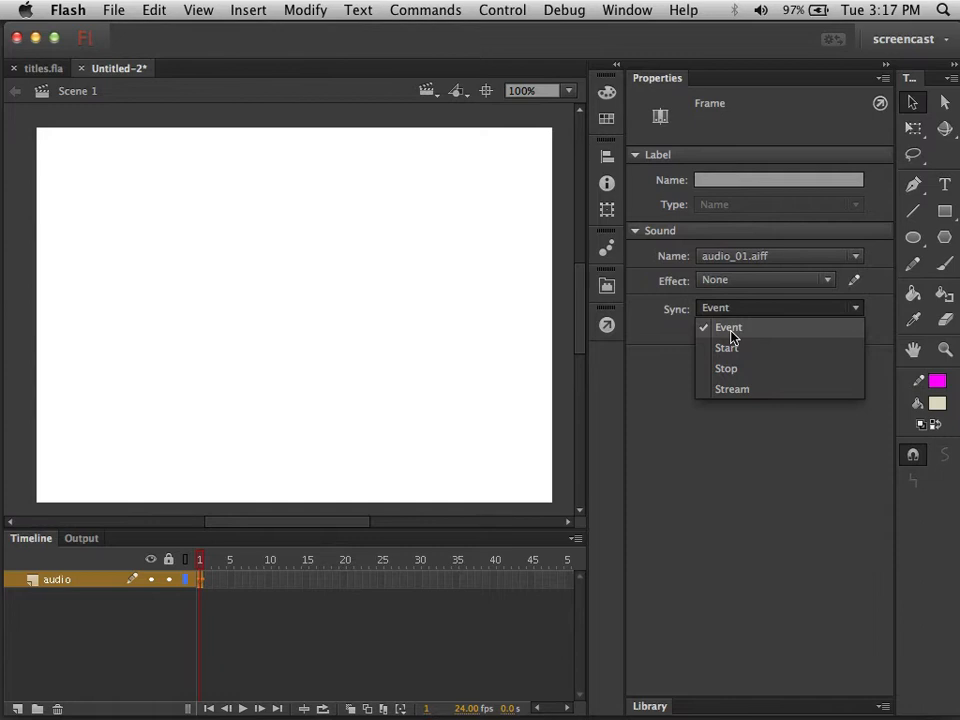
click(231, 617)
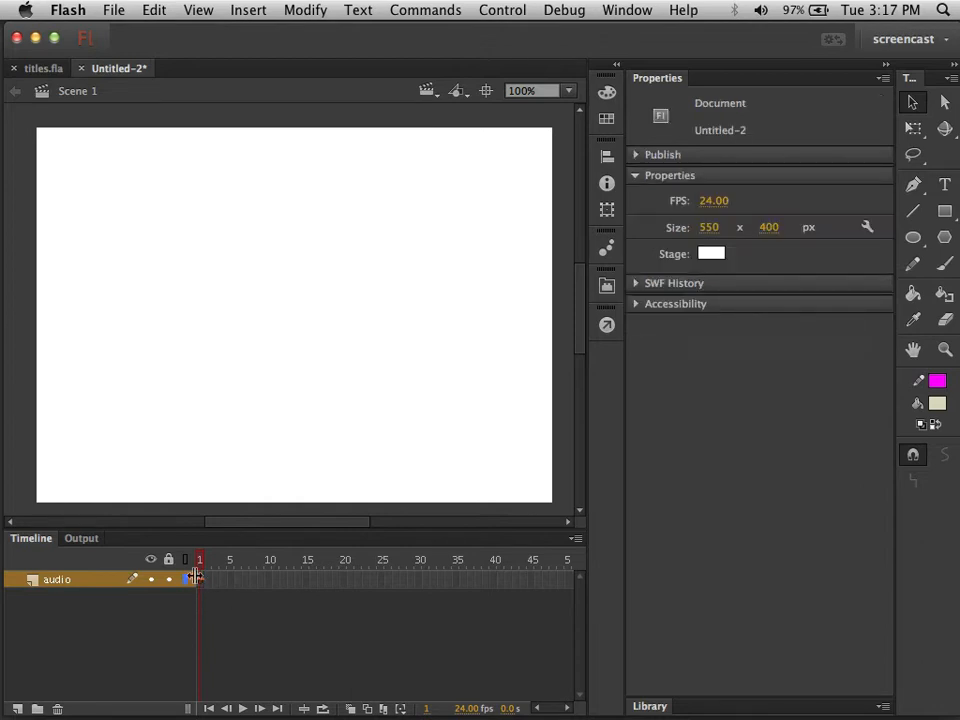
click(201, 580)
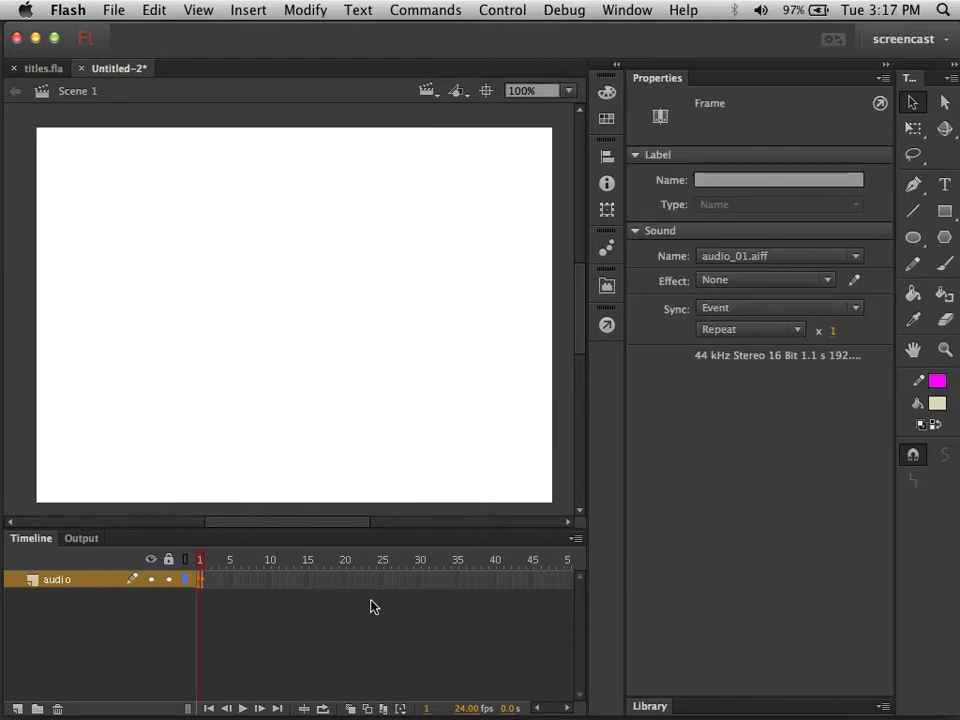
key(super+Return)
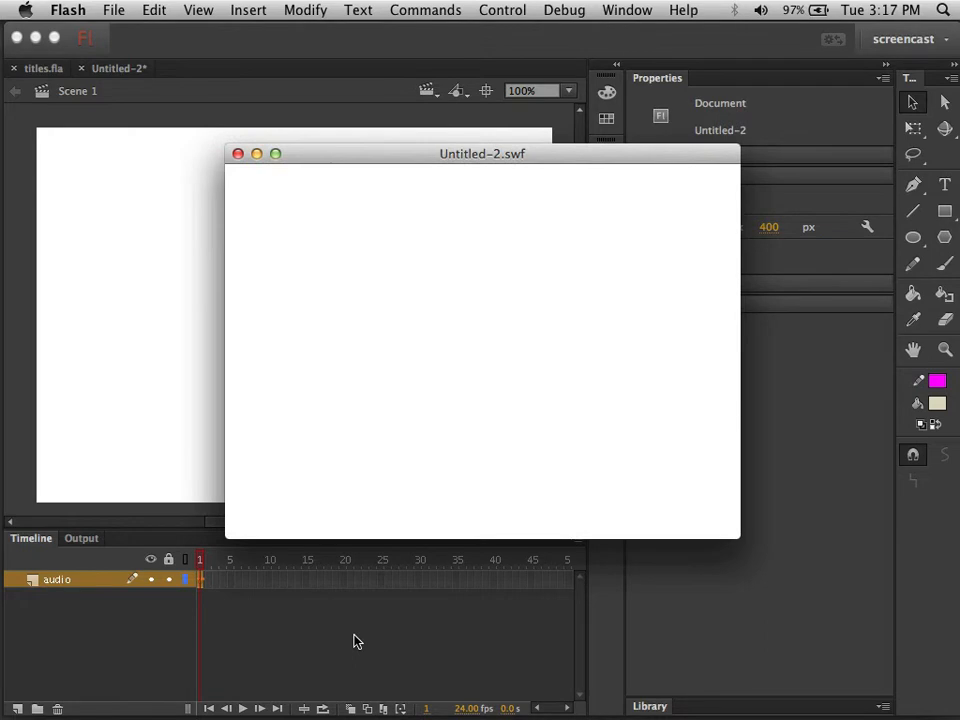
click(238, 155)
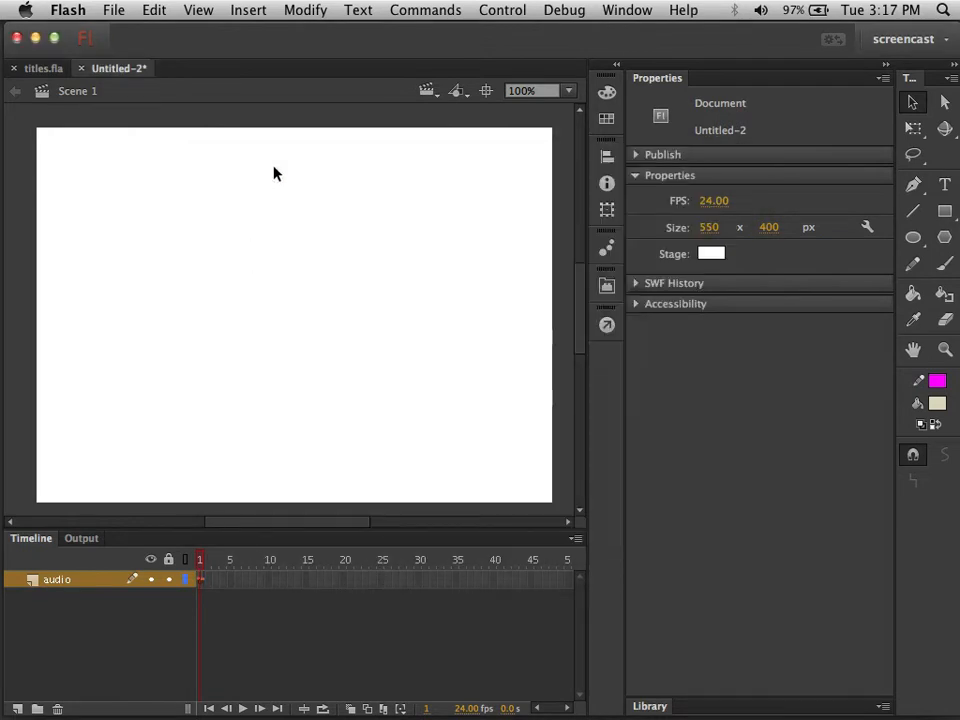
- Set the sync of frame 1's sound to Stream, test the movie and close the preview
click(201, 583)
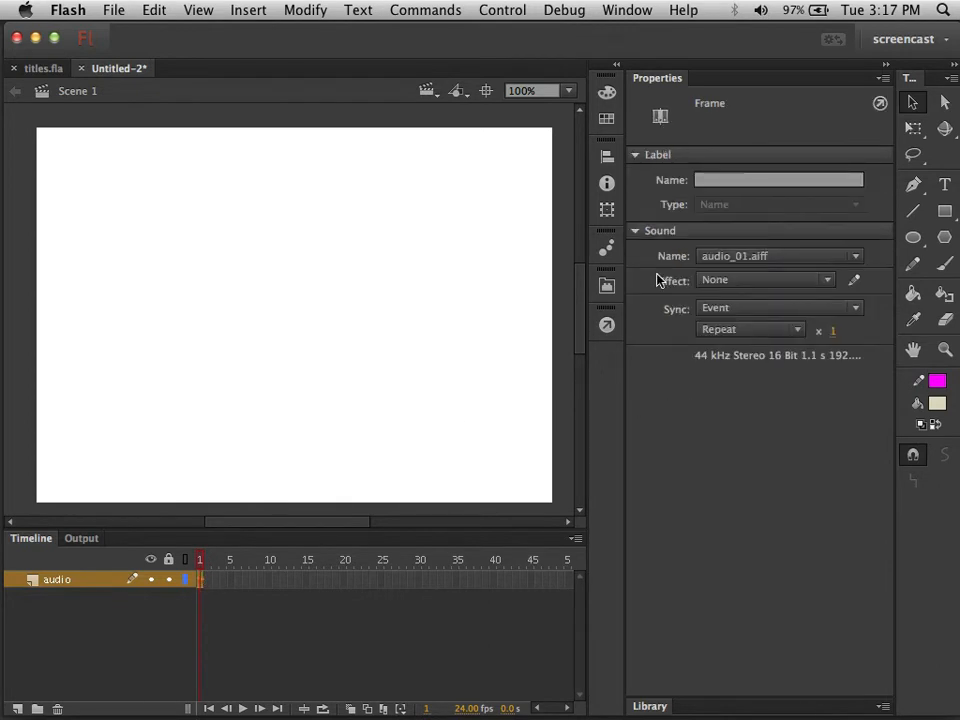
click(743, 310)
click(738, 389)
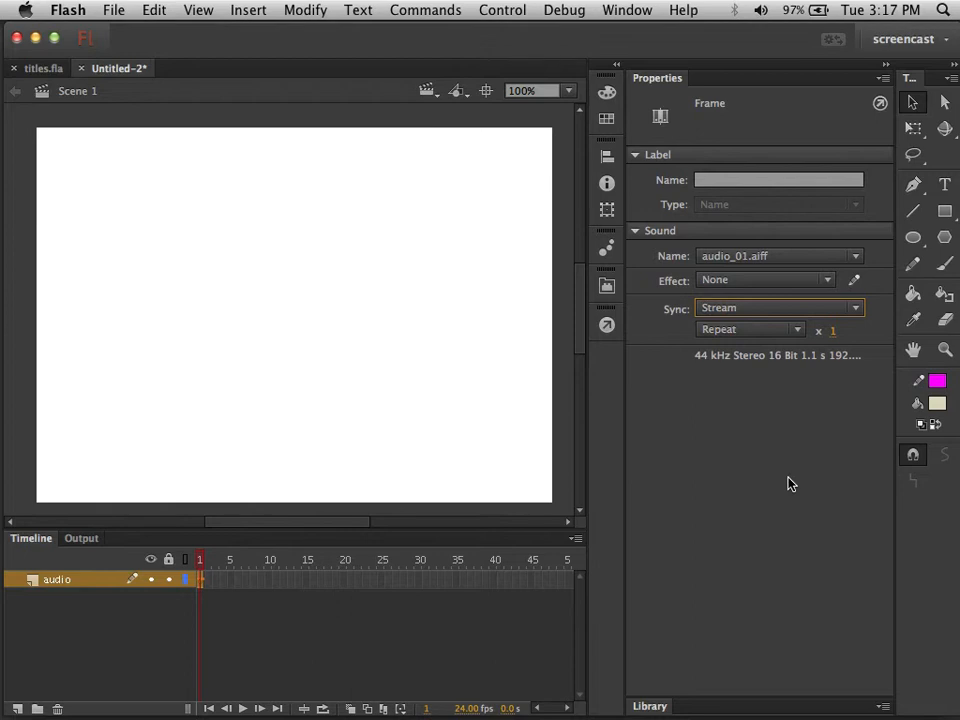
key(super+Return)
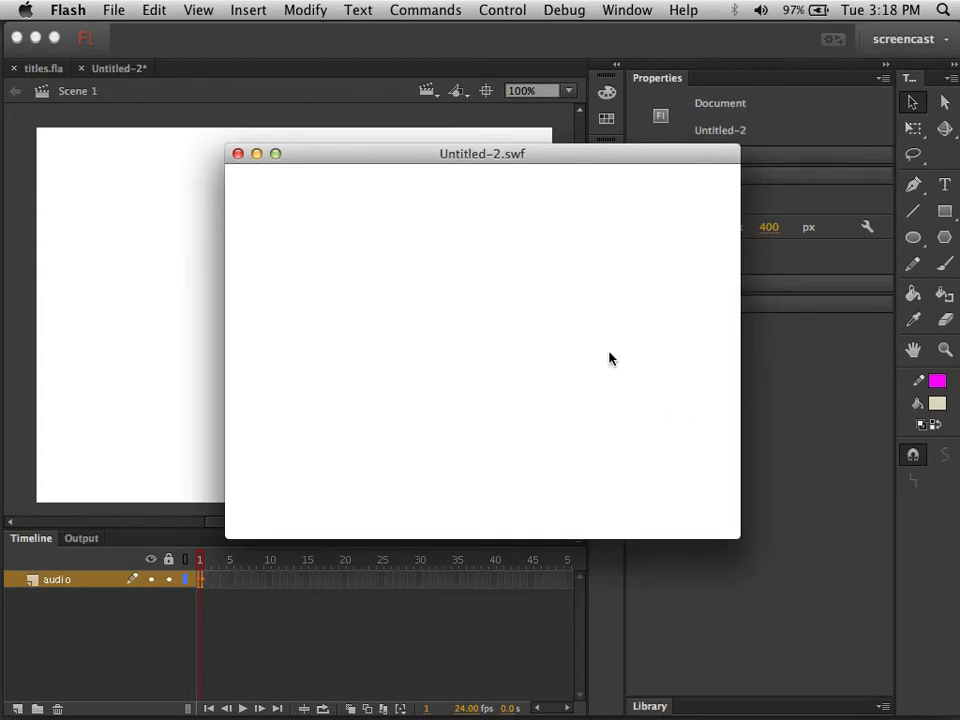
click(237, 154)
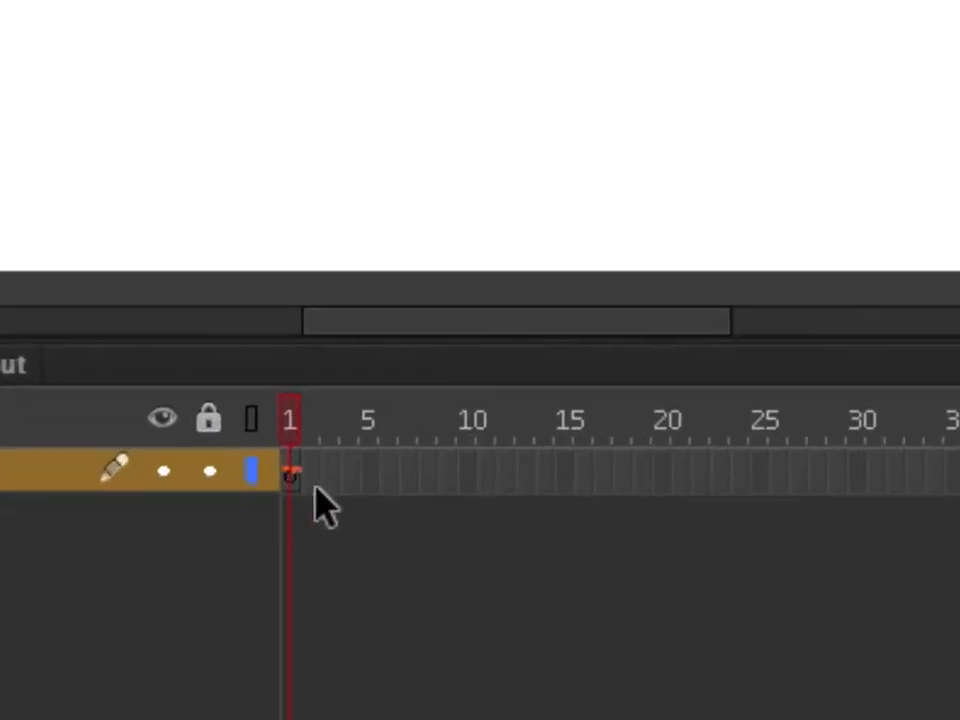
- Extend the audio layer to frame 10 and check the sound by testing the movie and scrubbing back to frame 5
click(470, 472)
key(F5)
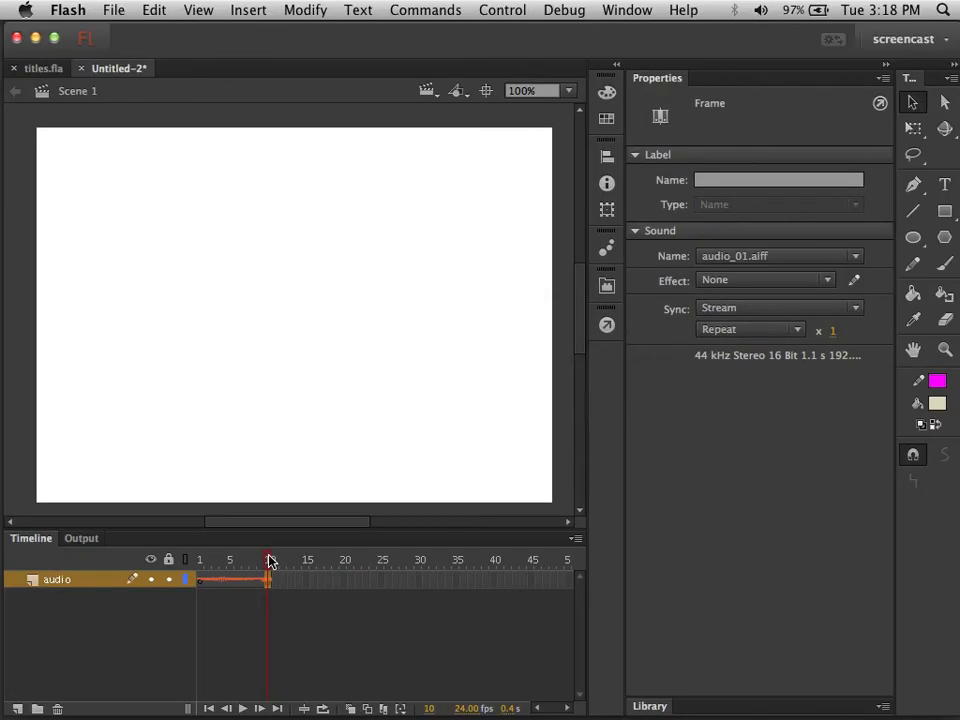
key(super+Return)
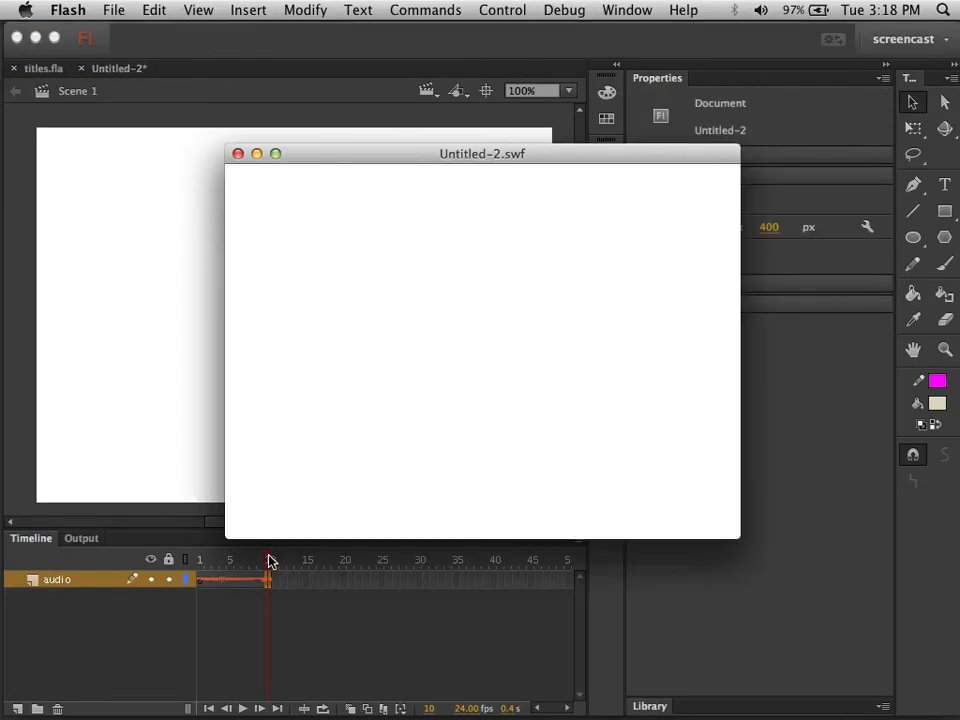
click(238, 154)
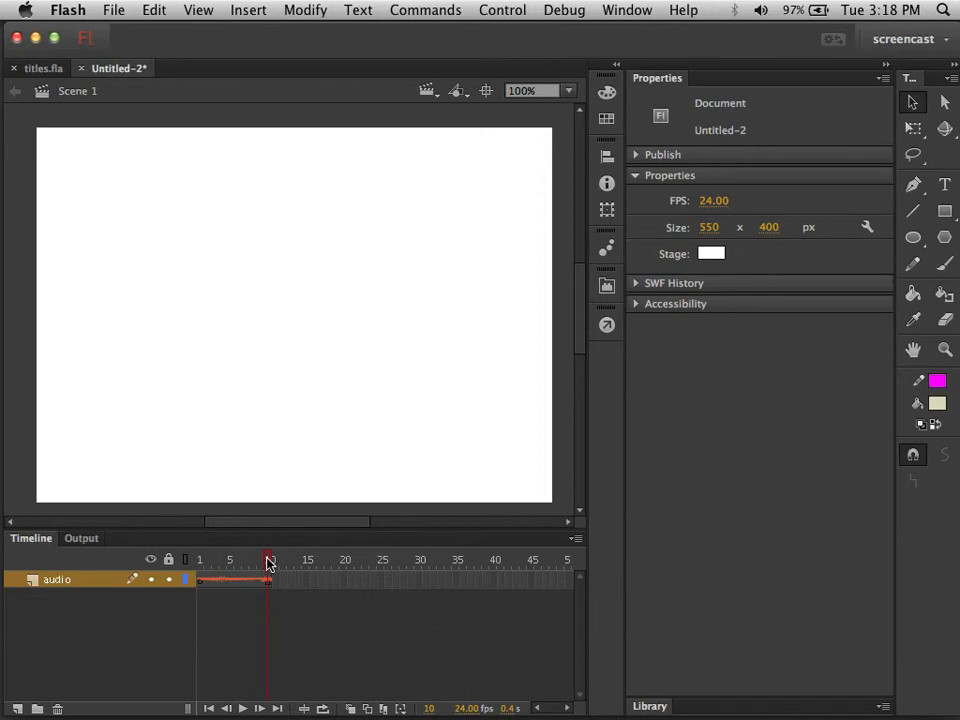
mouse_move(268, 563)
mouse_down()
mouse_move(205, 562)
mouse_move(270, 559)
mouse_move(206, 561)
mouse_move(254, 561)
mouse_up()
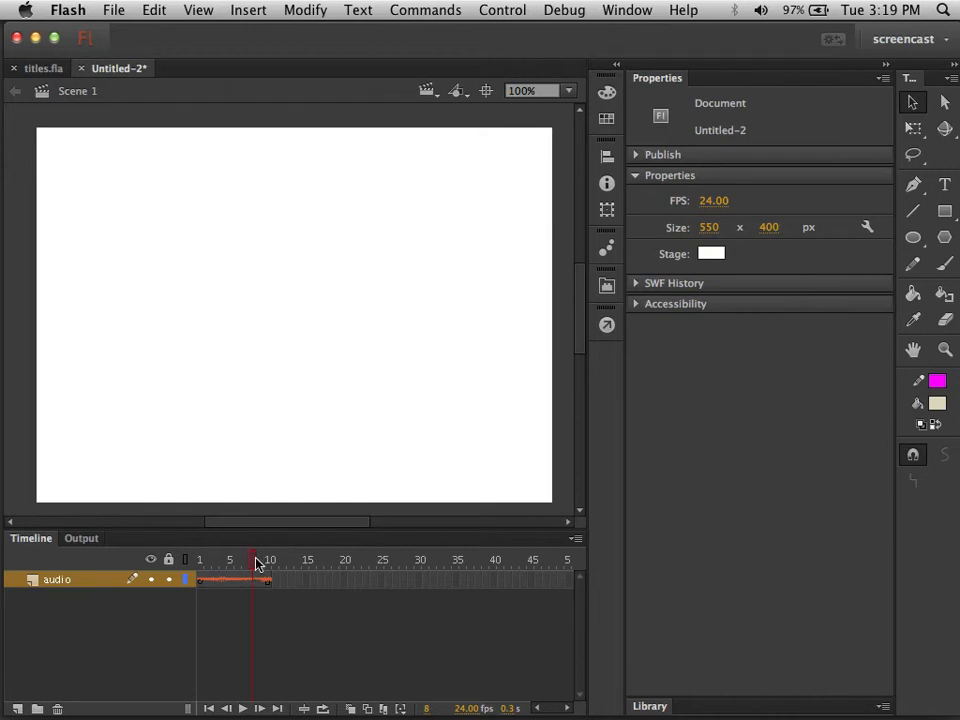
drag(256, 563, 229, 563)
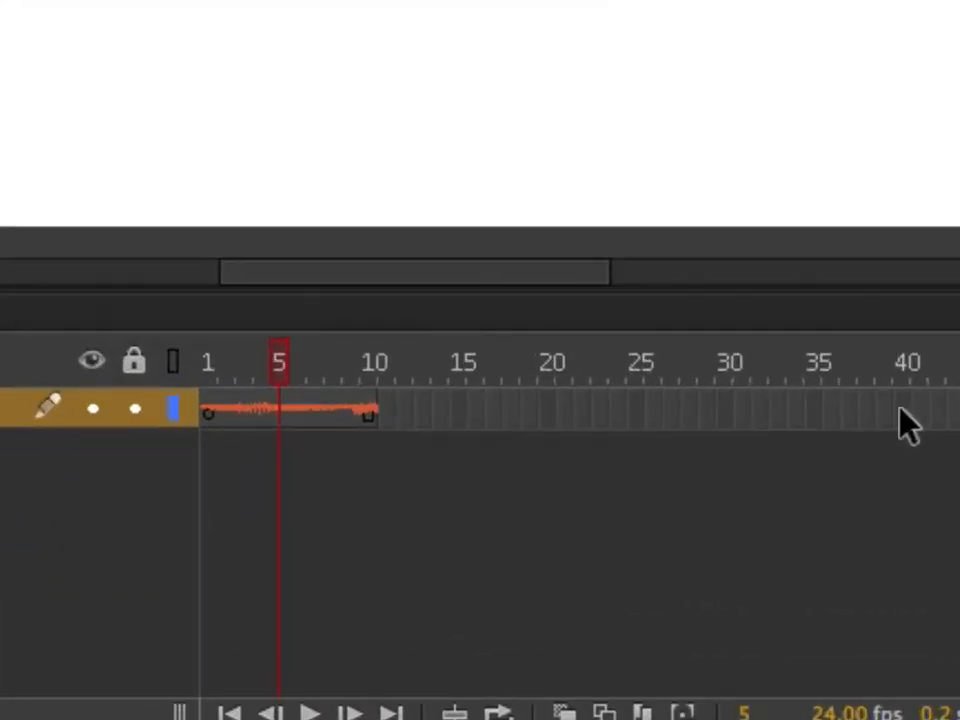
- Extend the audio layer to frame 40 and check the whole sound by scrubbing the timeline and testing the movie
click(681, 505)
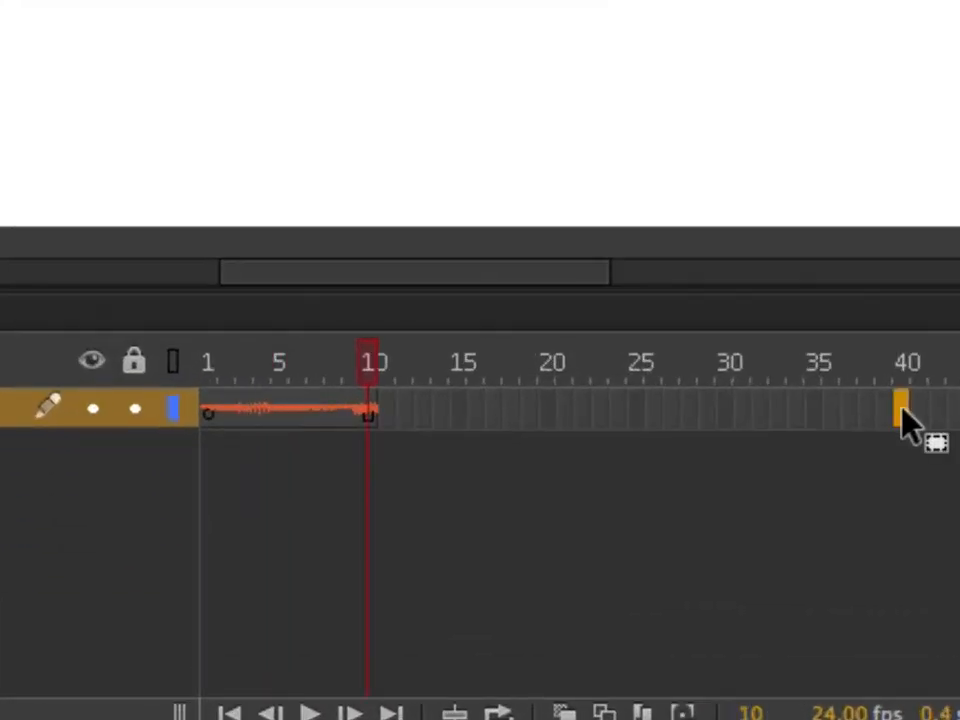
key(F5)
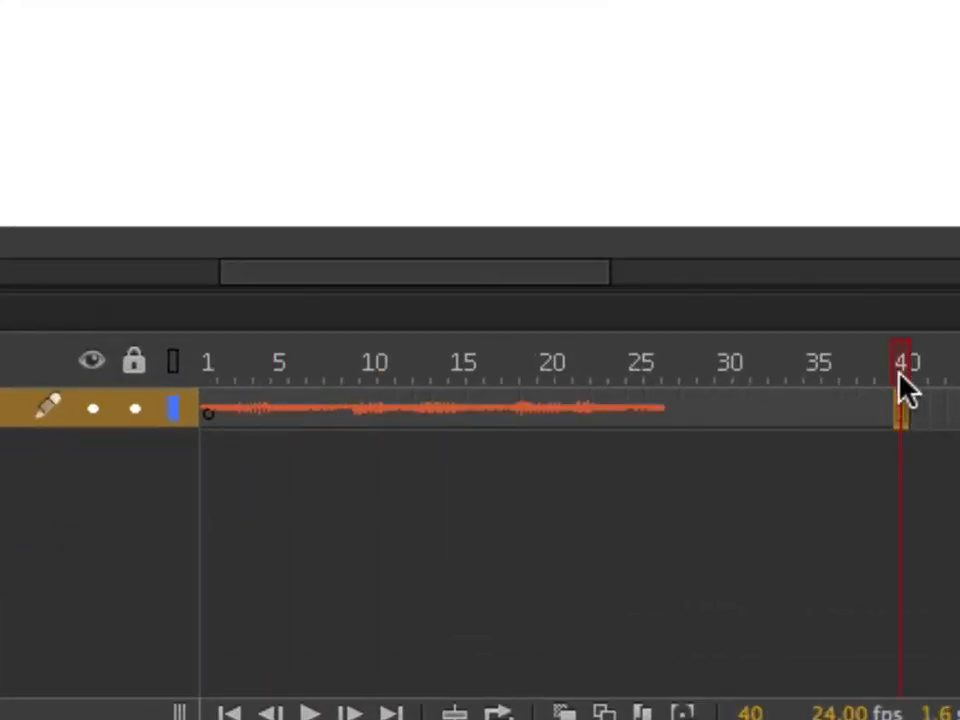
drag(898, 372, 692, 353)
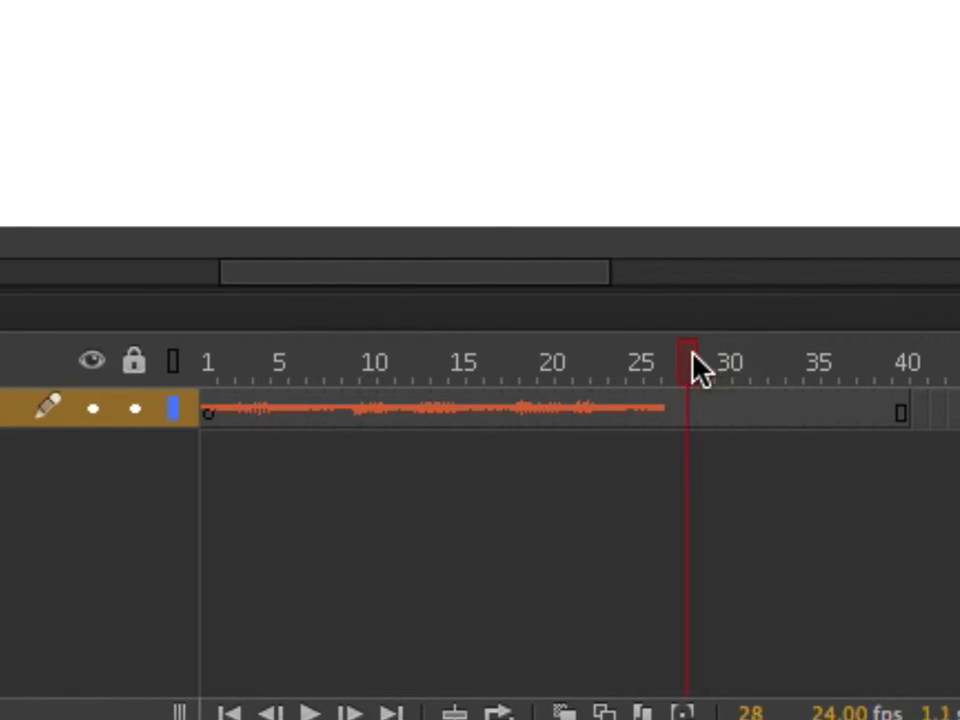
click(208, 356)
drag(210, 358, 392, 352)
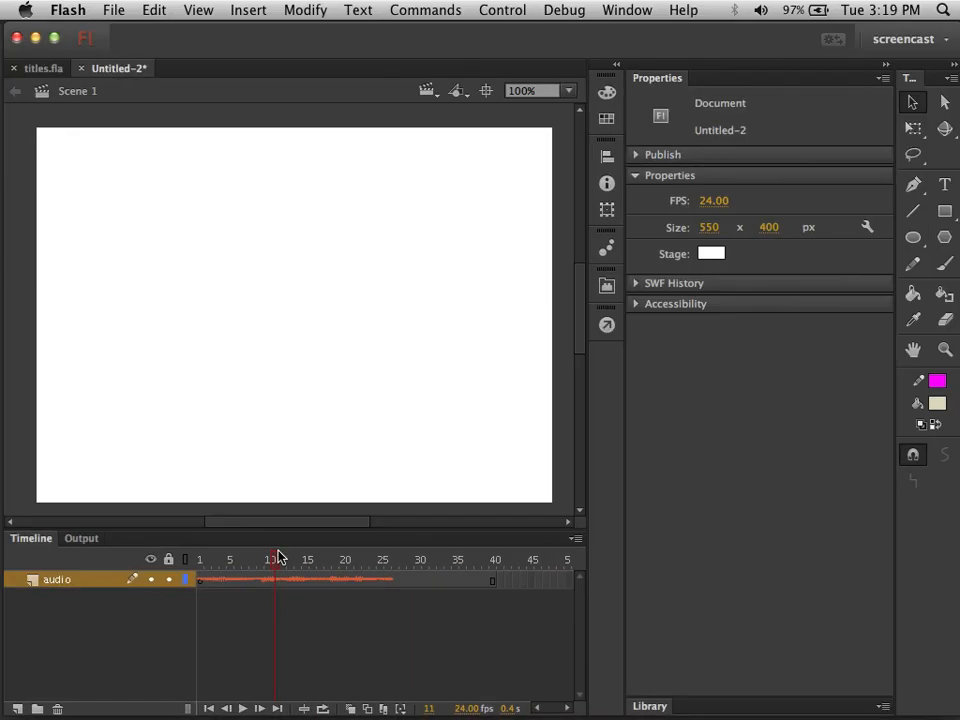
key(super+Return)
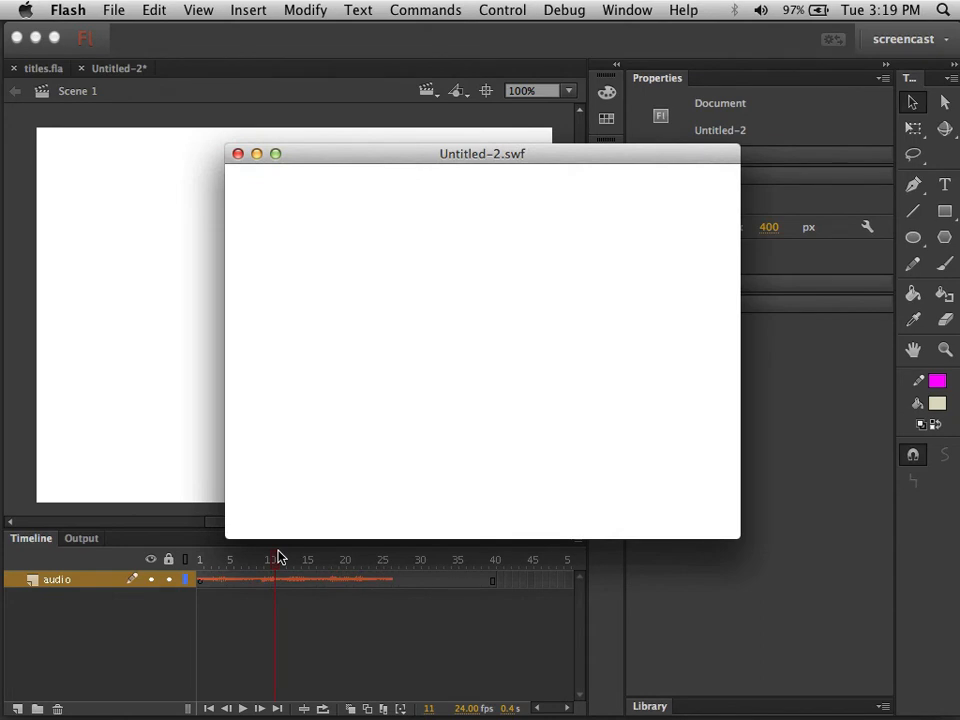
click(238, 153)
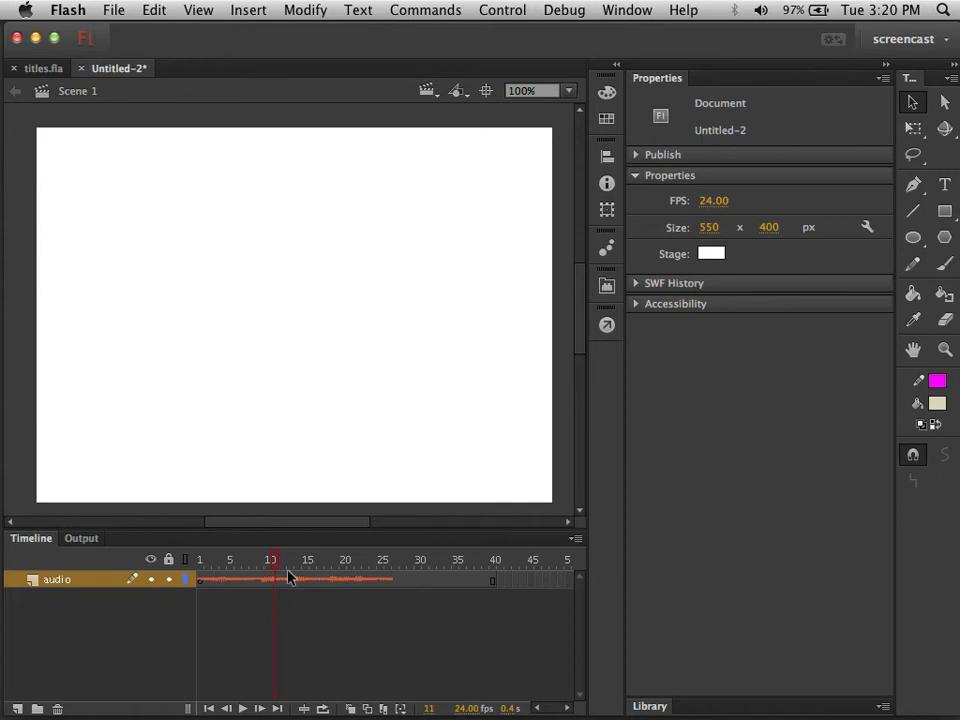
- Insert a blank keyframe at frame 17 of the audio layer and scrub past it to check where the sound stops
drag(274, 561, 322, 562)
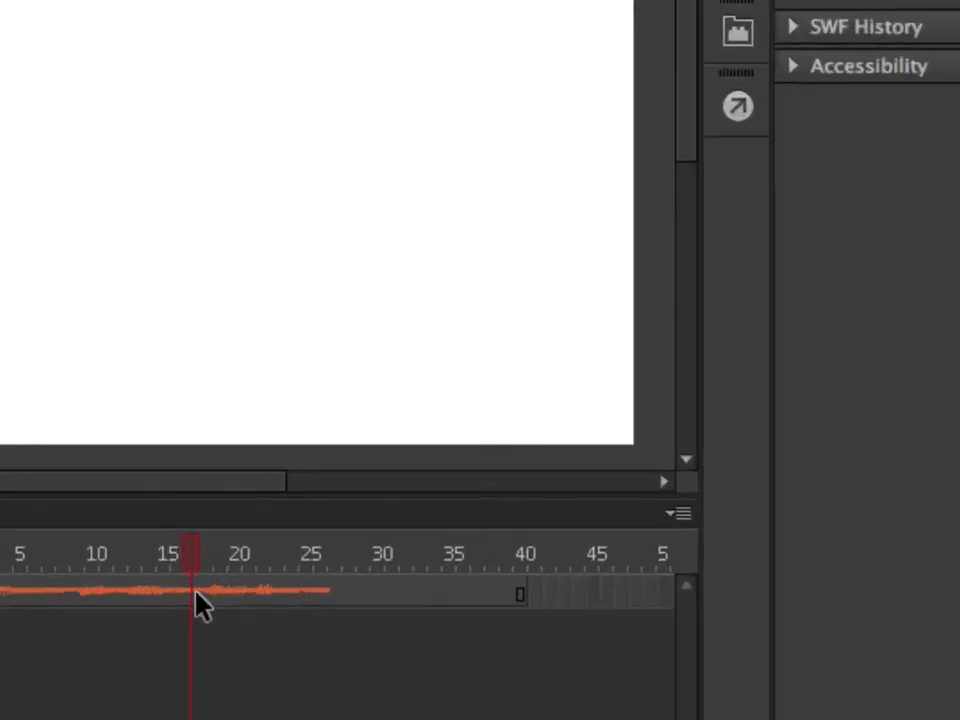
click(320, 580)
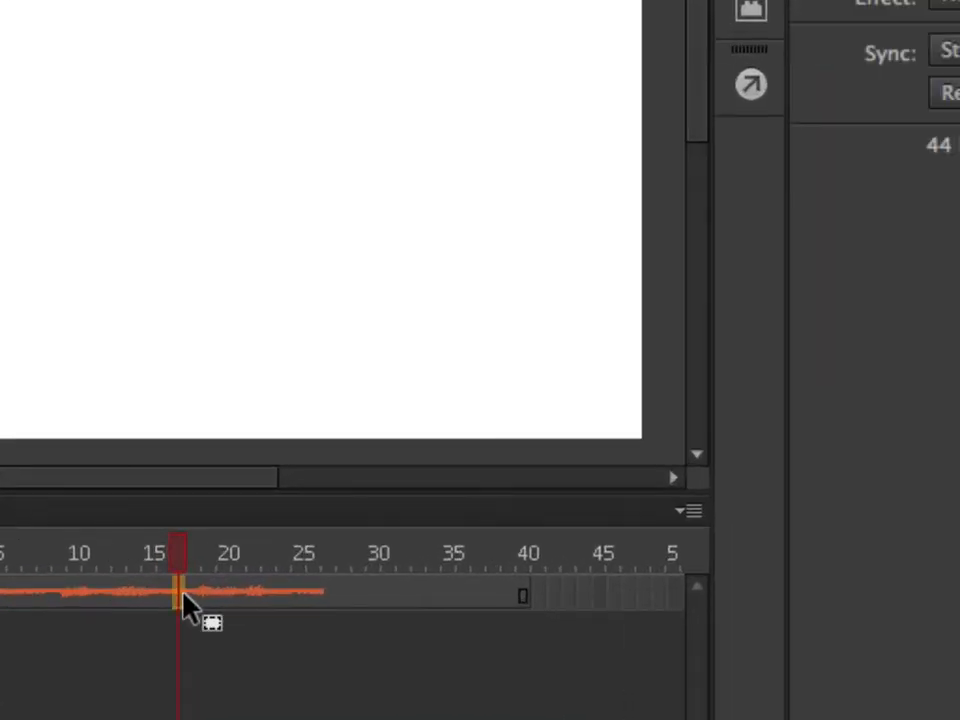
right_click(183, 603)
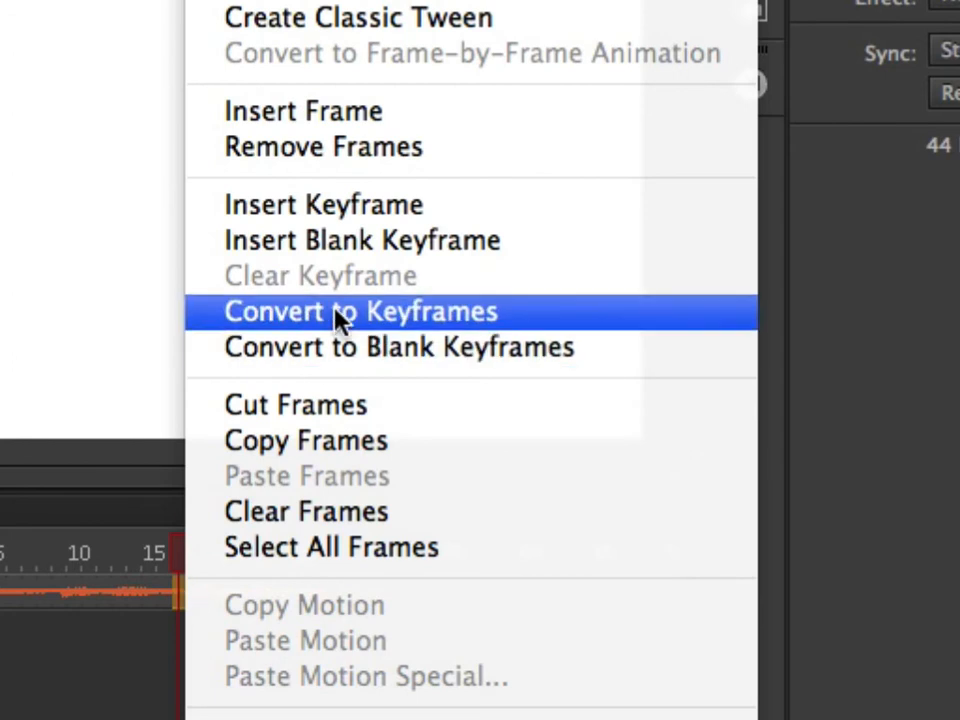
click(345, 253)
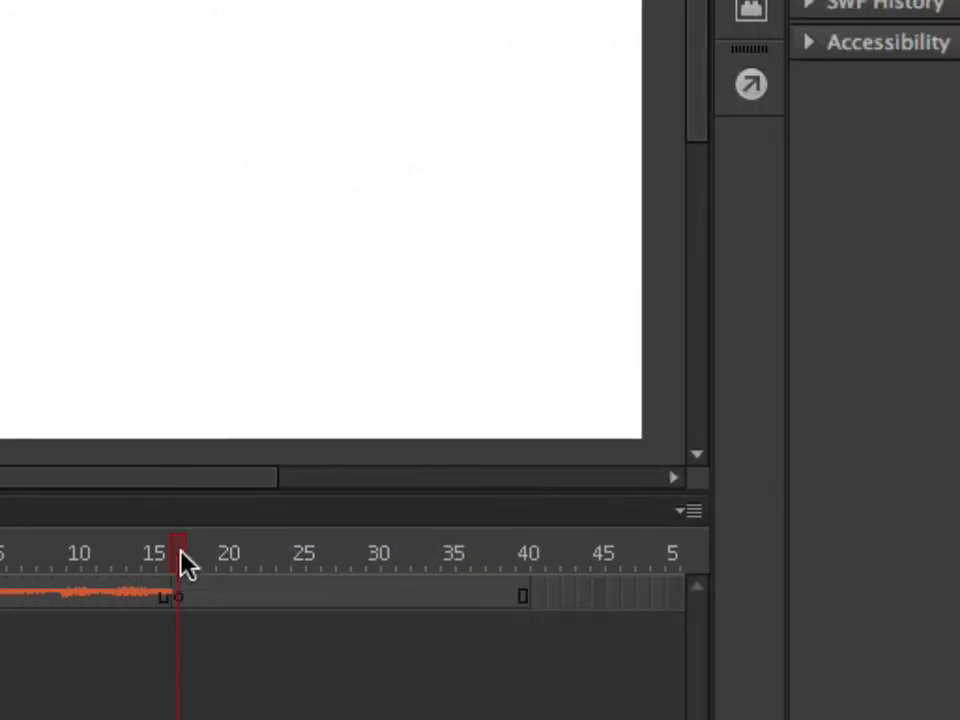
drag(181, 556, 297, 563)
- Clear the blank keyframe at frame 17 of the audio layer, test the movie and close the preview
click(178, 598)
right_click(180, 610)
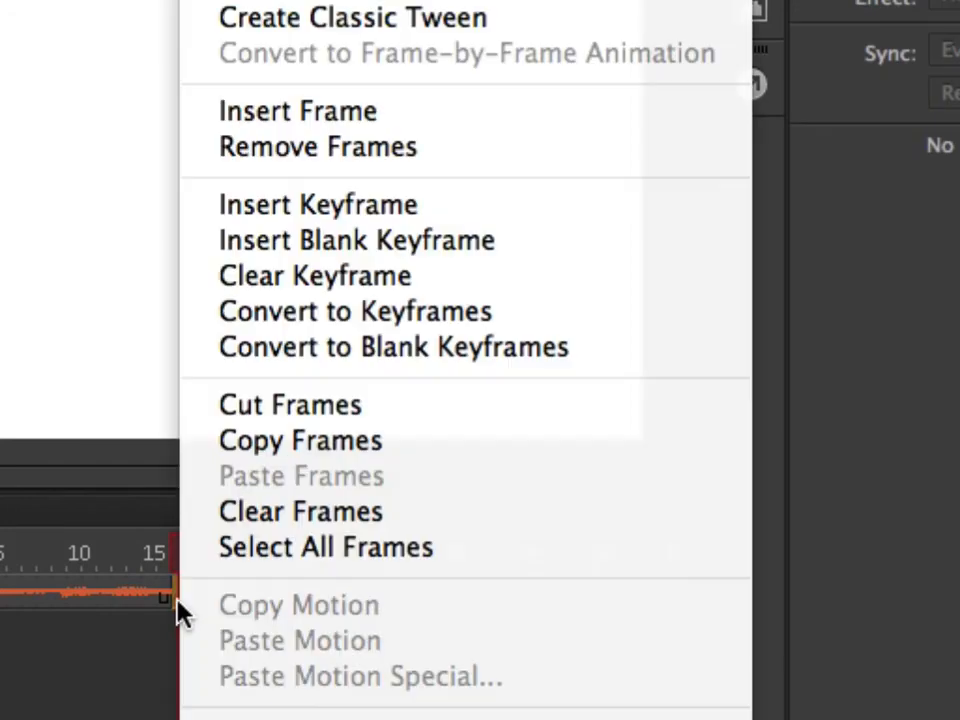
click(333, 283)
key(super+Return)
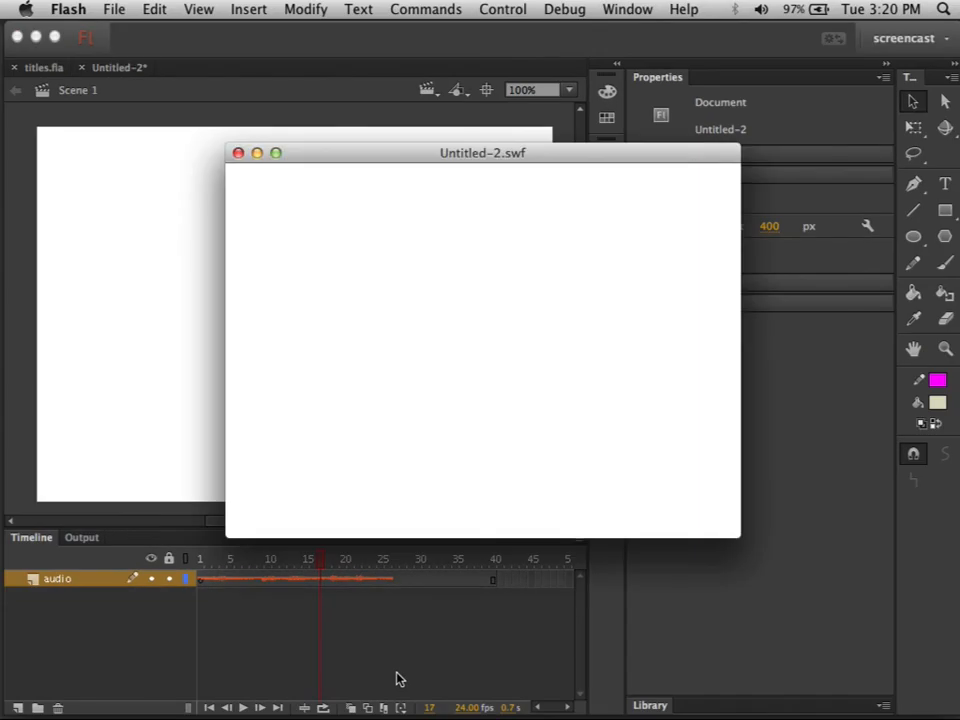
click(239, 154)
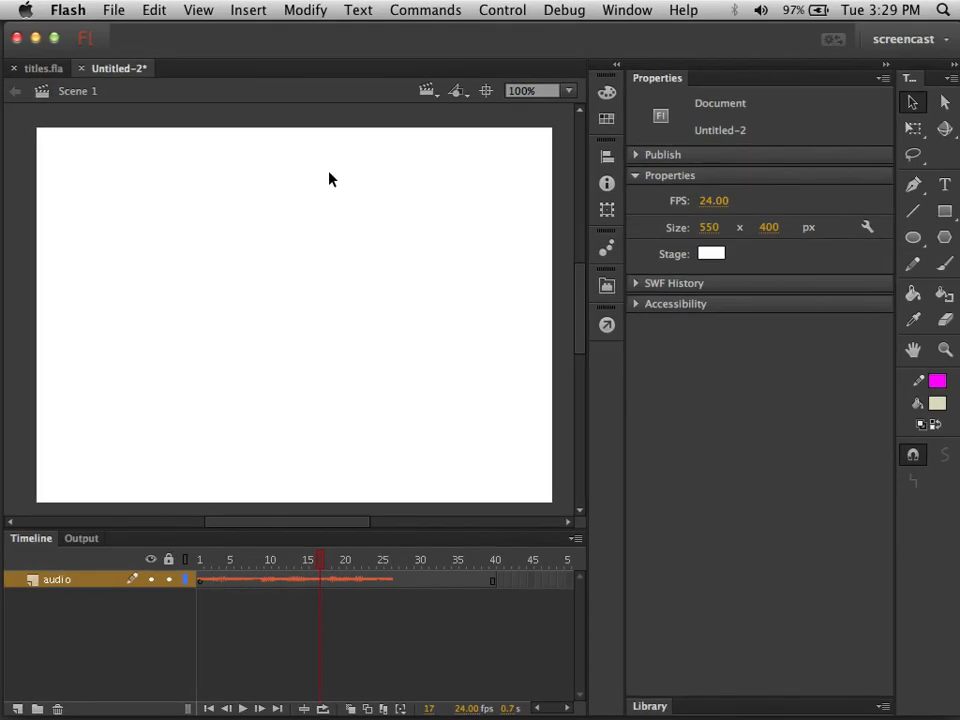
- Turn off the override of individual sound settings in the document's publish settings
click(111, 12)
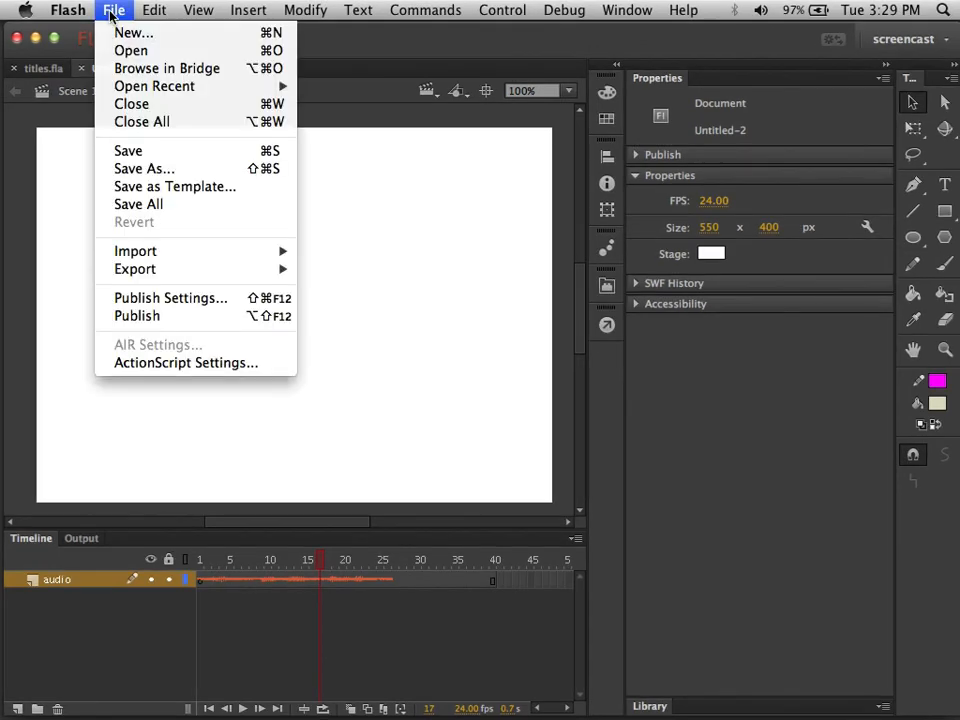
click(178, 301)
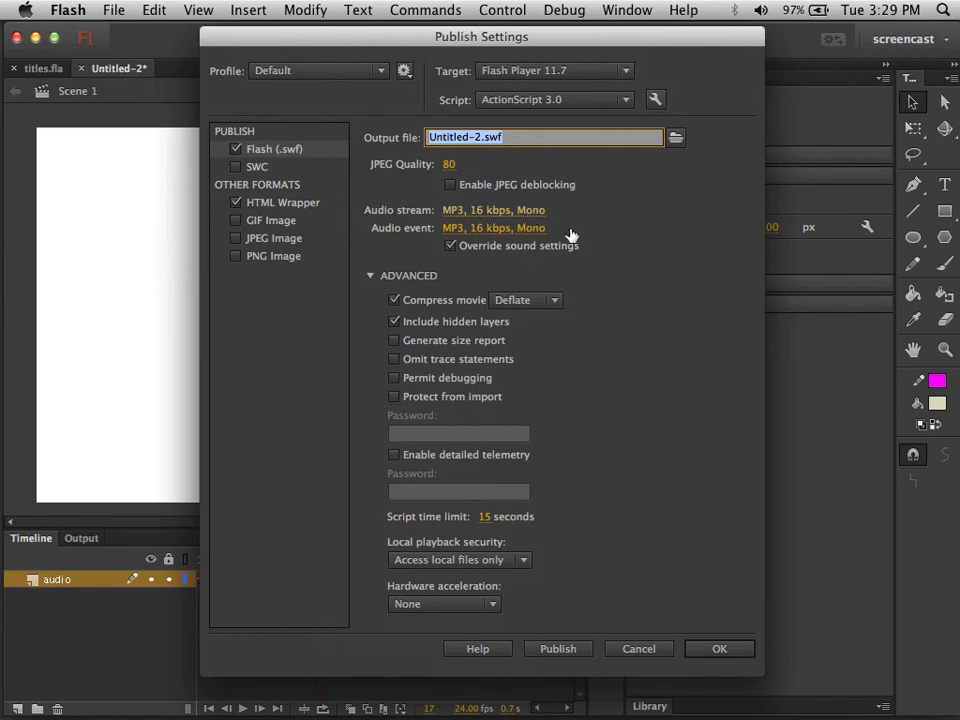
click(451, 246)
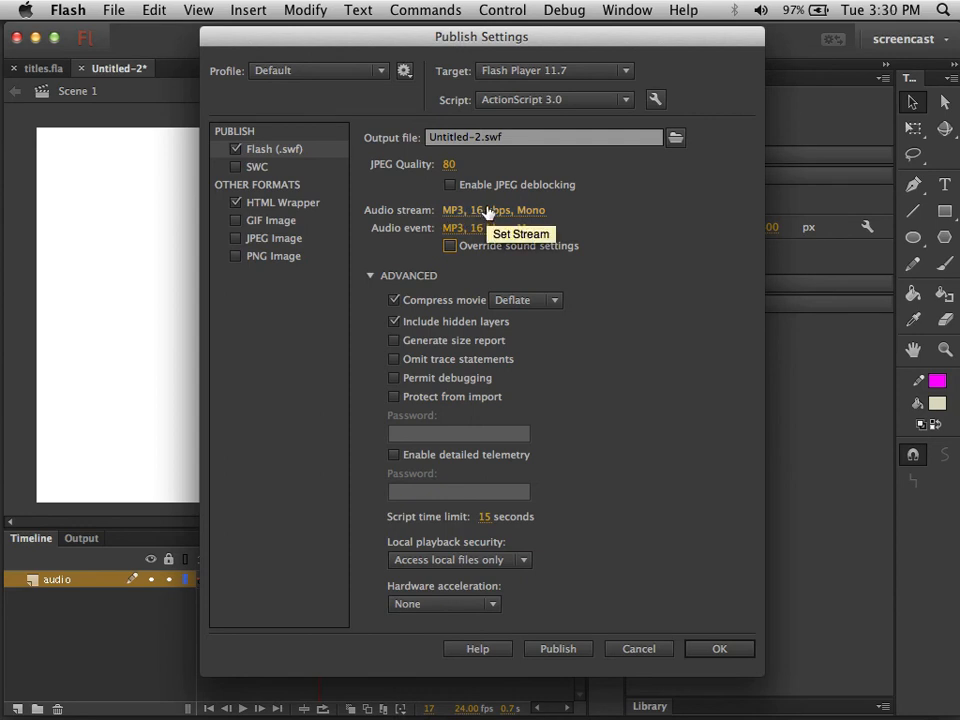
- Set the published audio stream's MP3 compression to a 128 kbps bit rate and Best quality
click(486, 211)
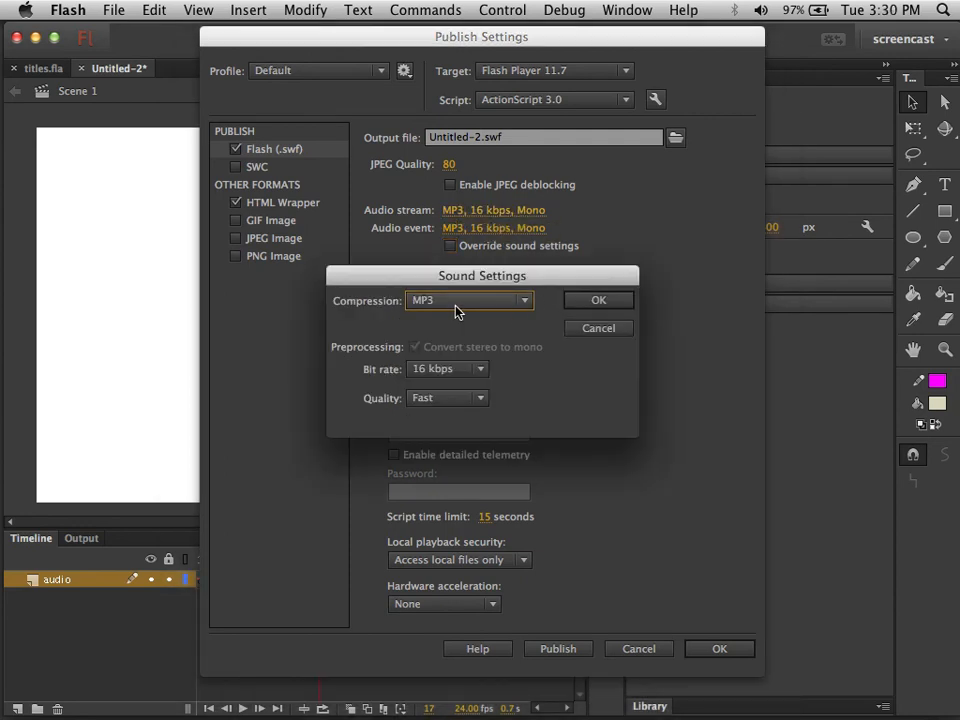
click(480, 372)
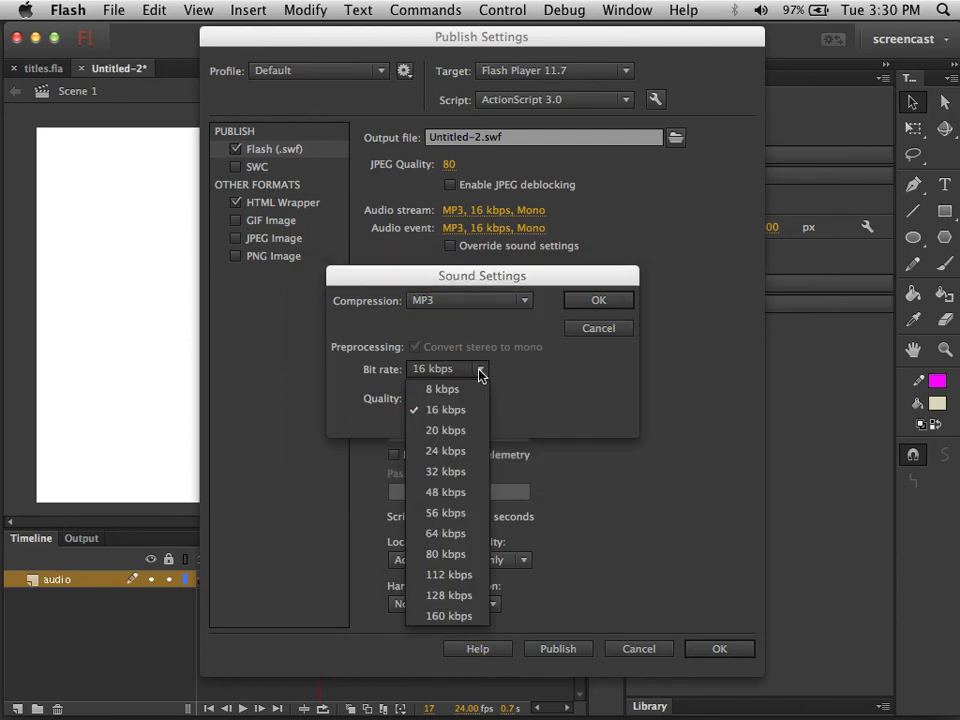
click(457, 595)
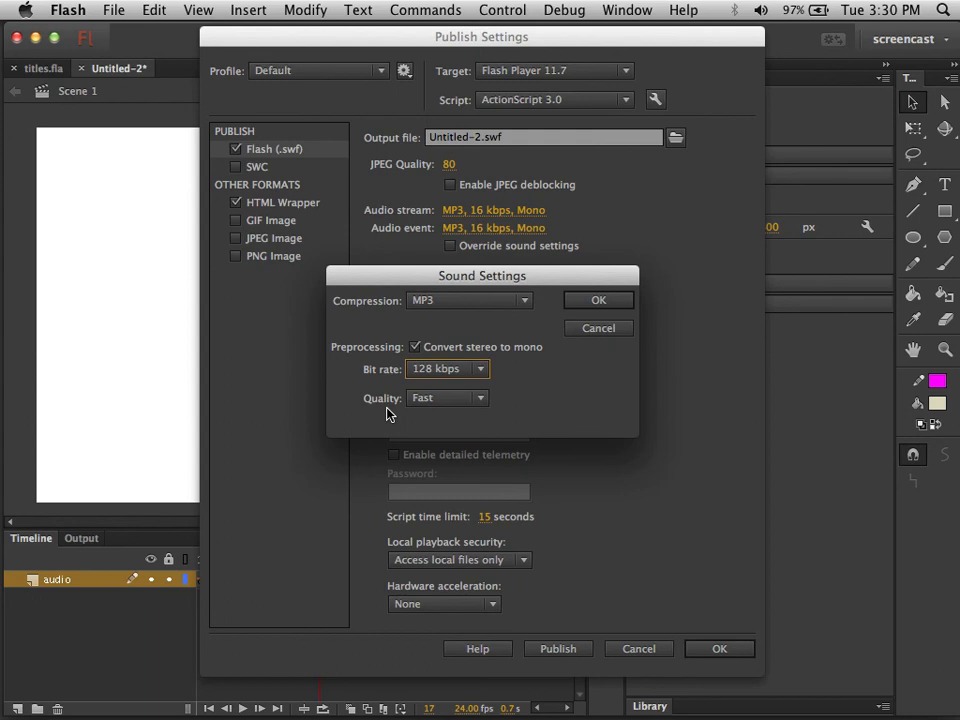
click(482, 398)
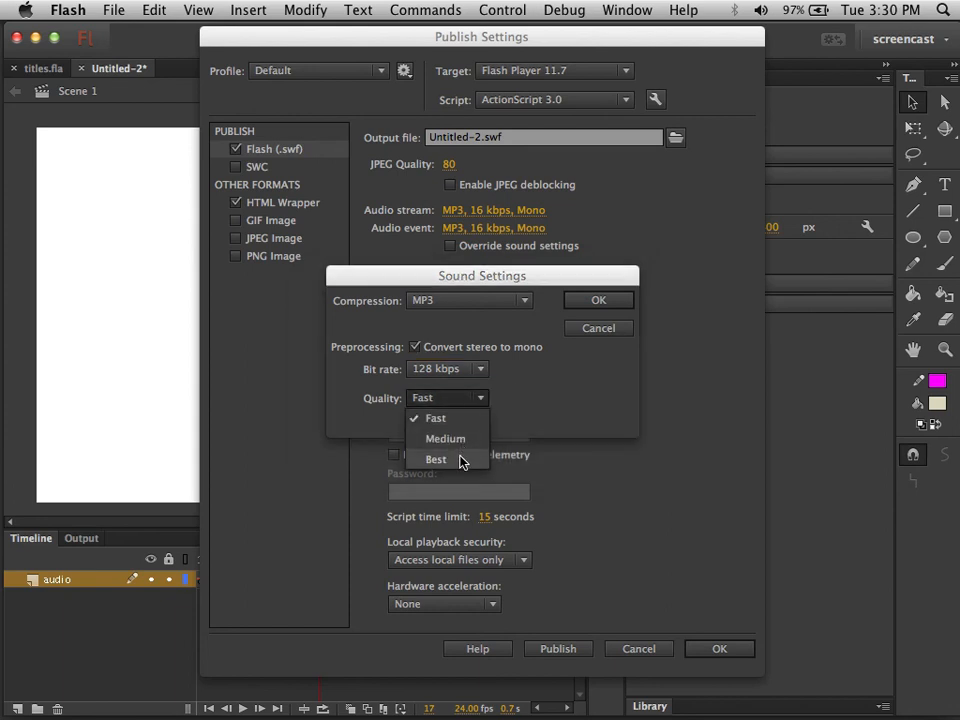
click(480, 398)
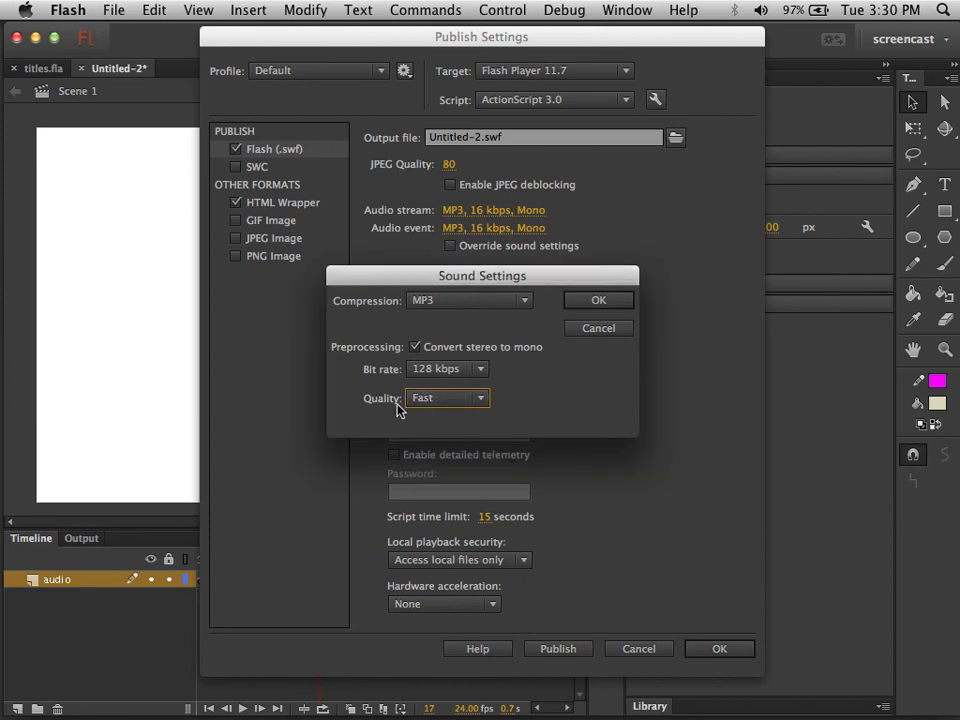
click(482, 399)
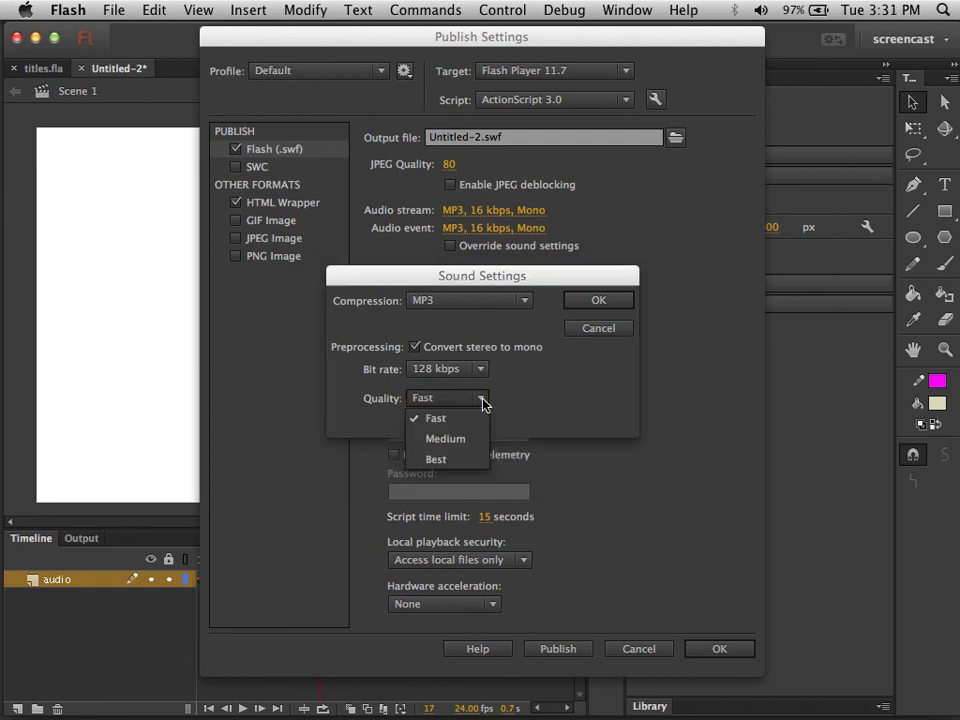
click(462, 458)
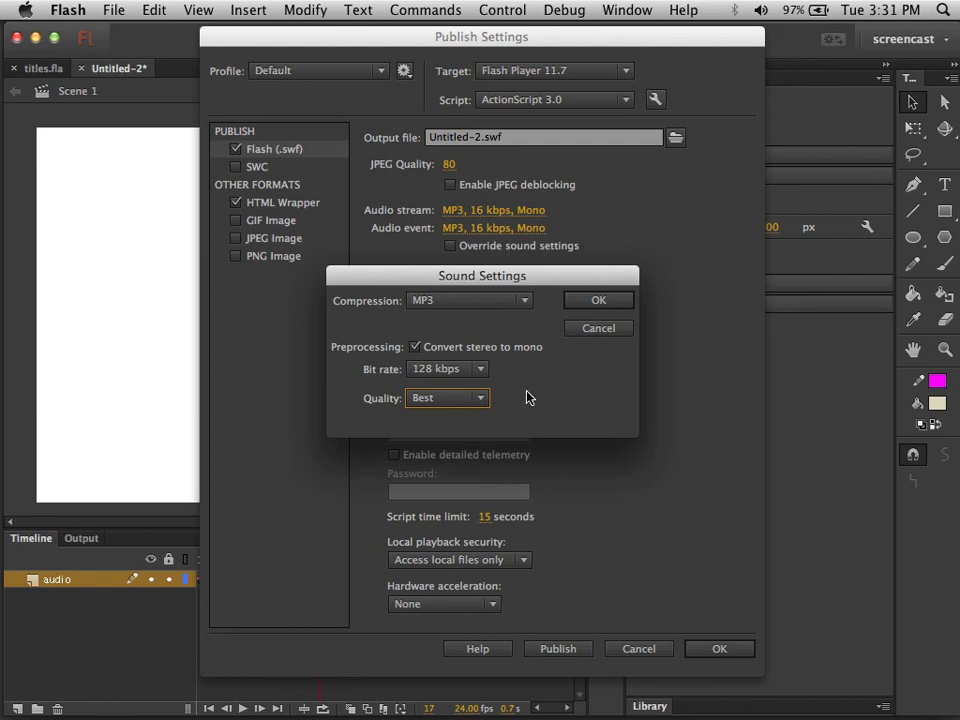
click(597, 301)
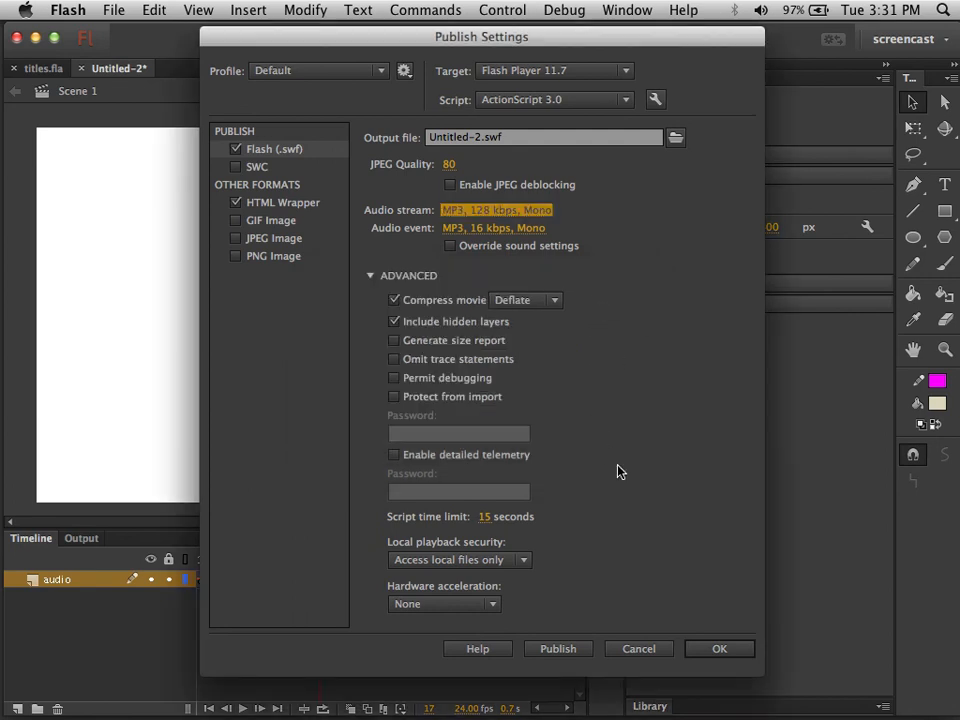
- Apply the publish settings, then test the movie to check the streamed sound and close the preview
click(720, 649)
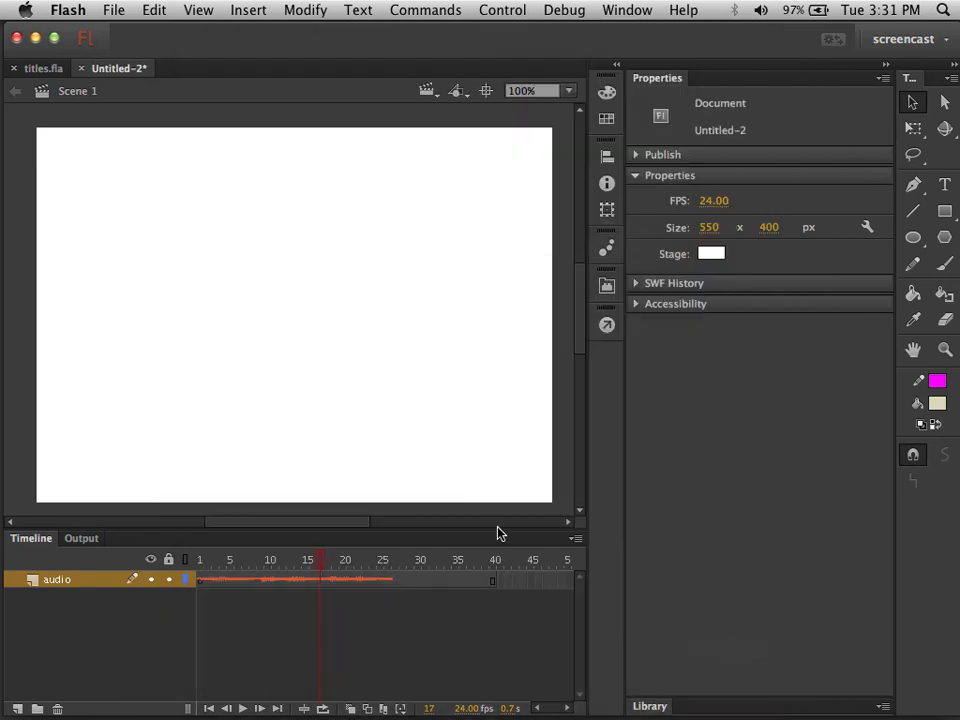
key(super+Return)
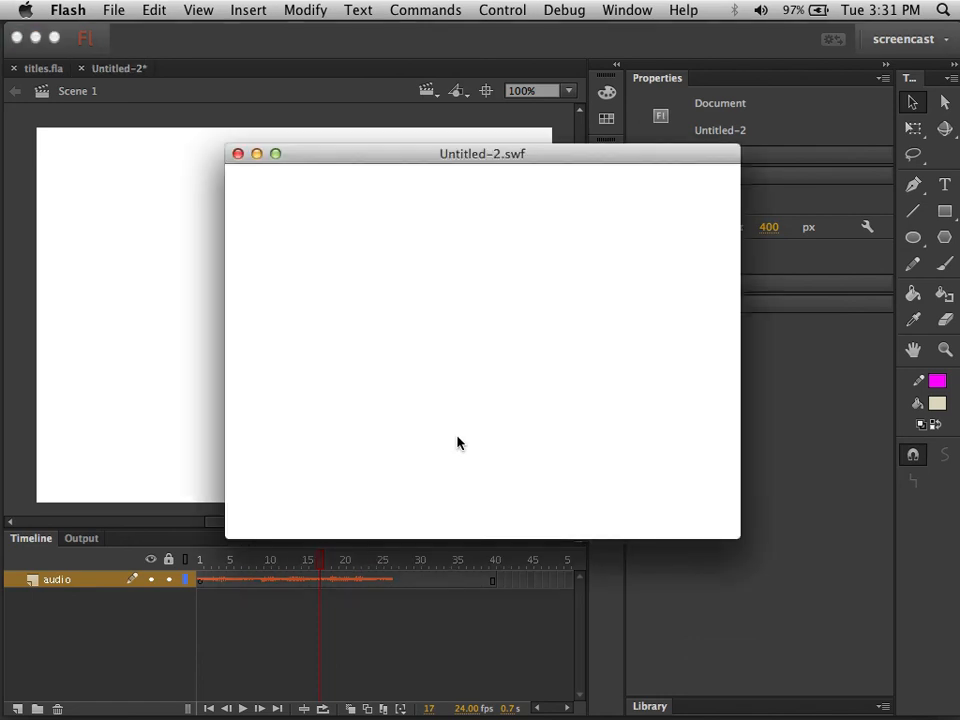
click(238, 155)
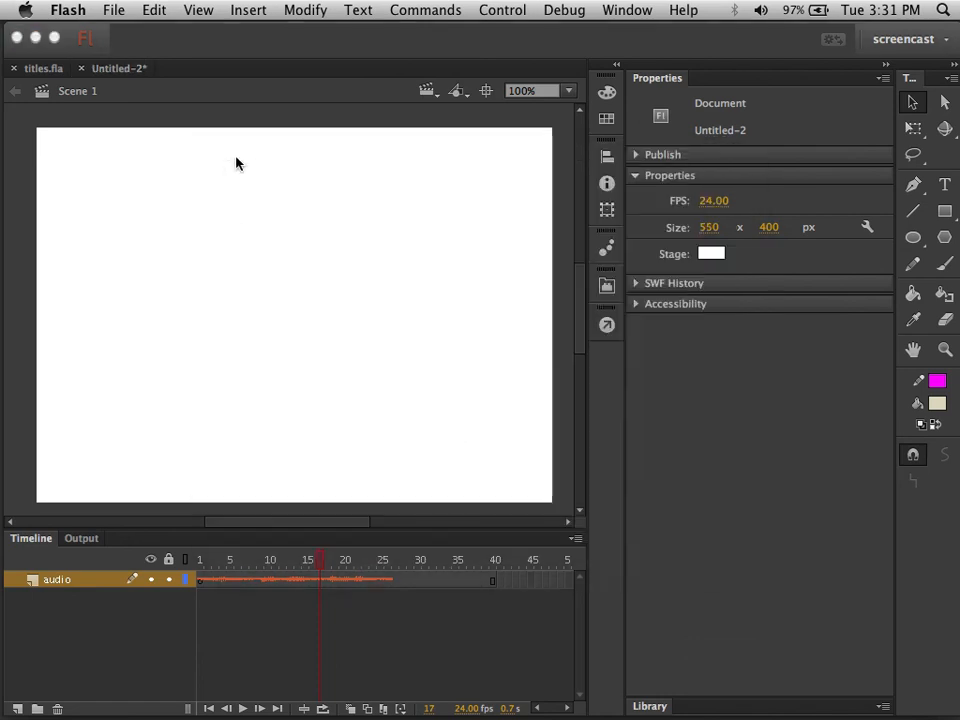